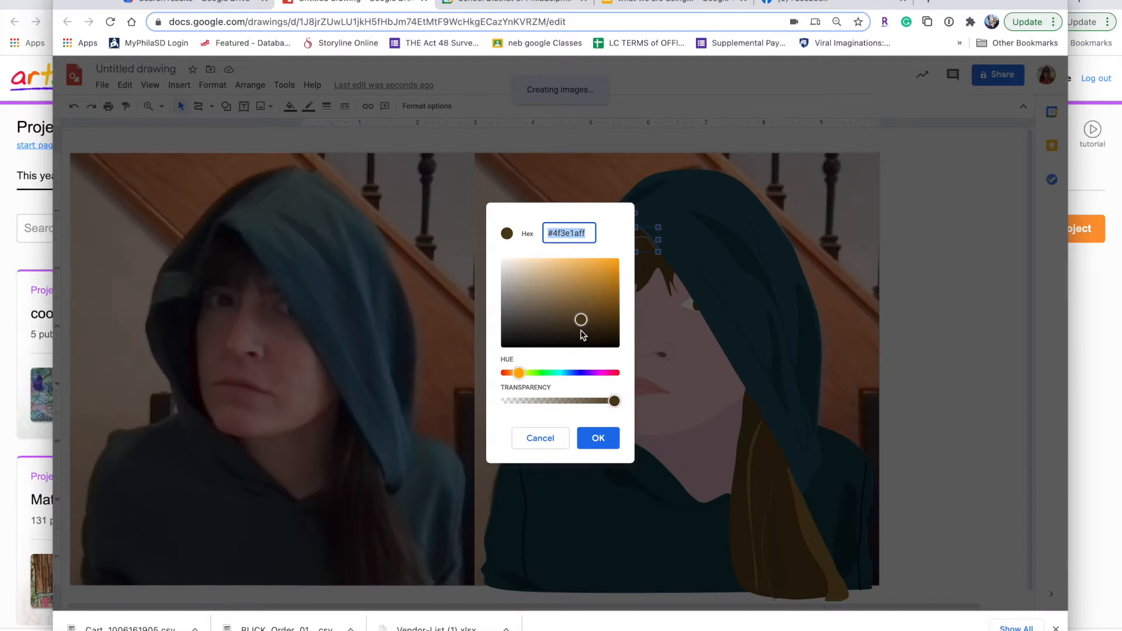
Fill the selected shadow shape at the top of the hair with custom brown #3b2e14 and match its outline colour
click(598, 438)
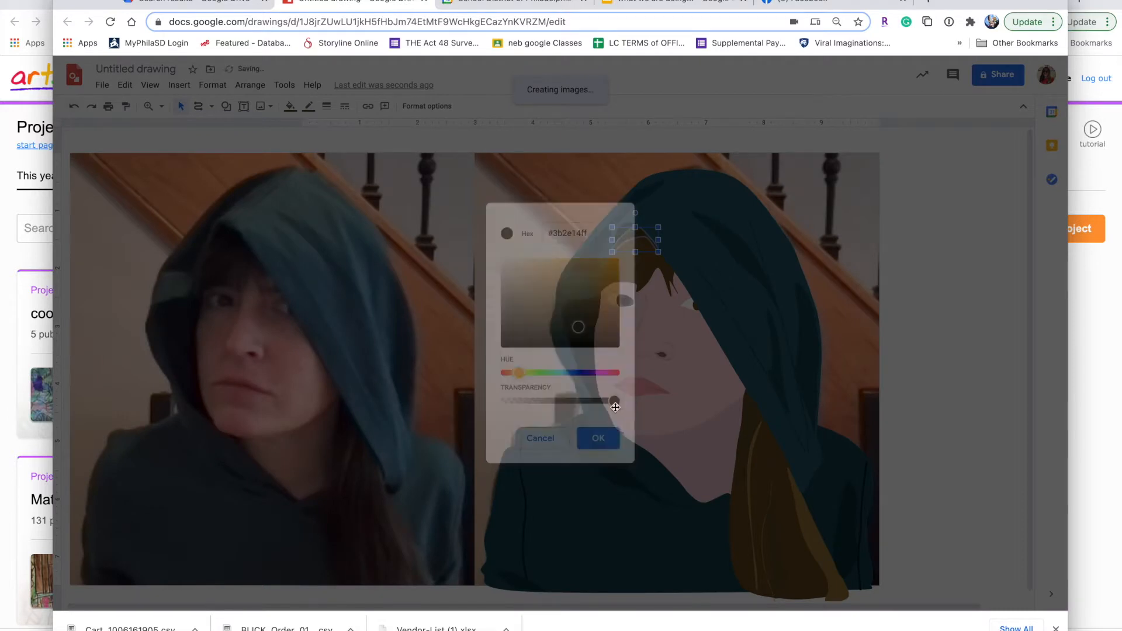
click(308, 106)
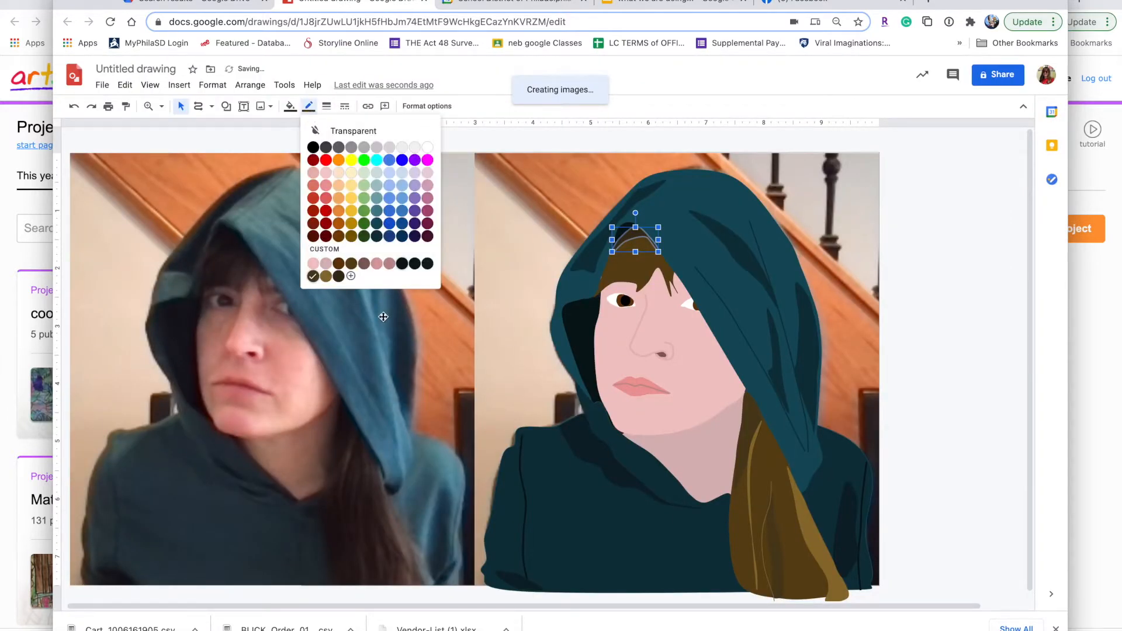
click(339, 276)
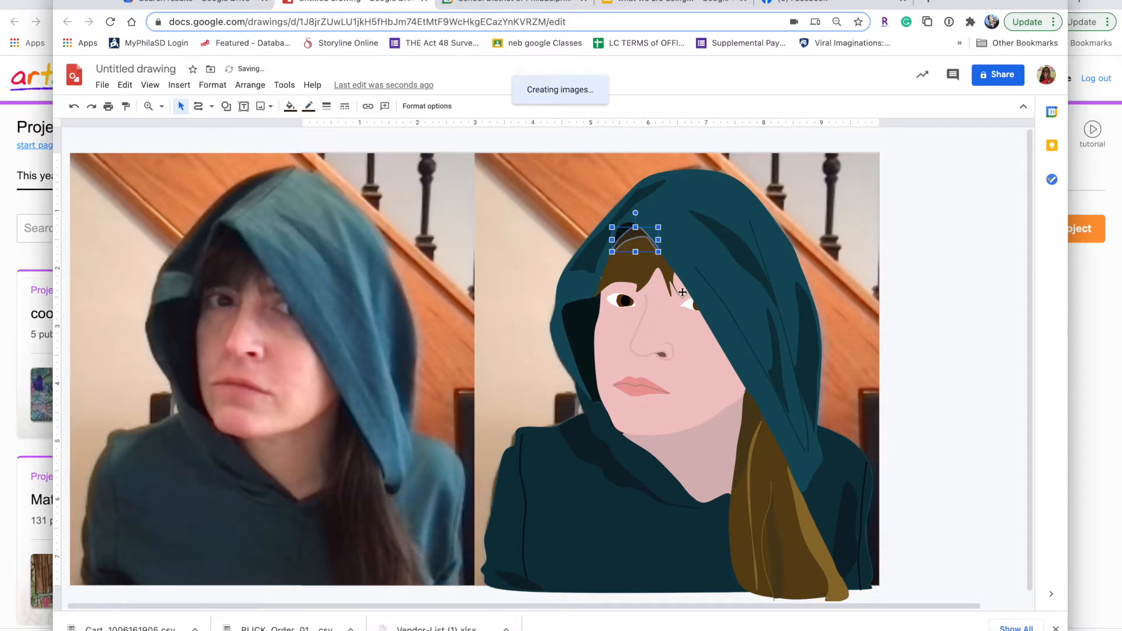
Adjust the curve points of the small shadow shape at the top of the hair, just under the hood's edge
click(641, 271)
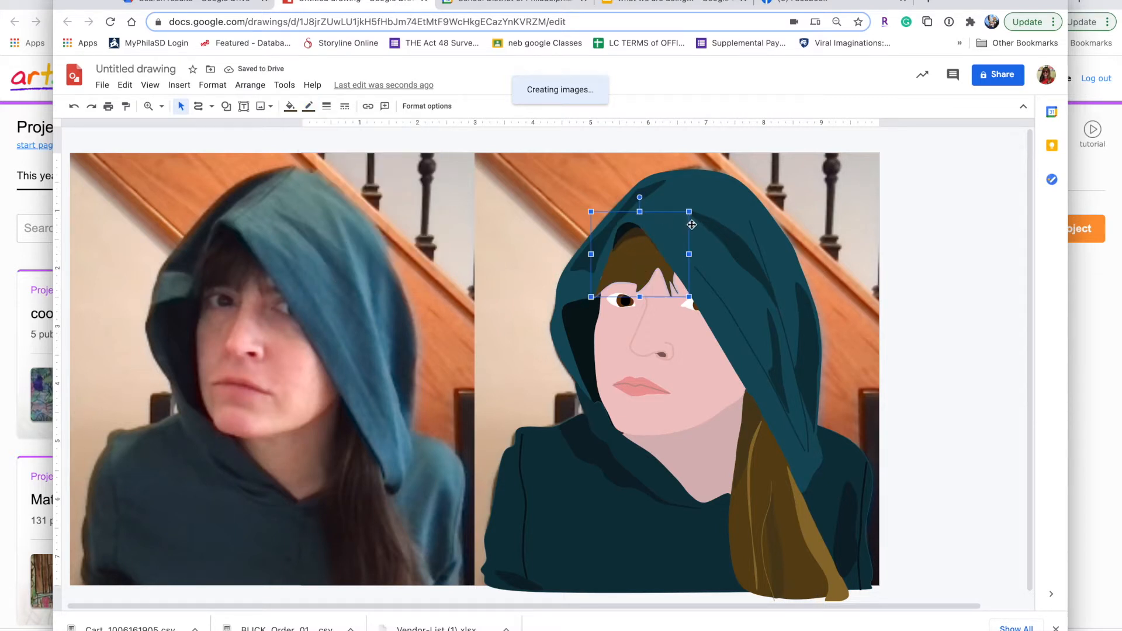
click(638, 235)
double_click(639, 236)
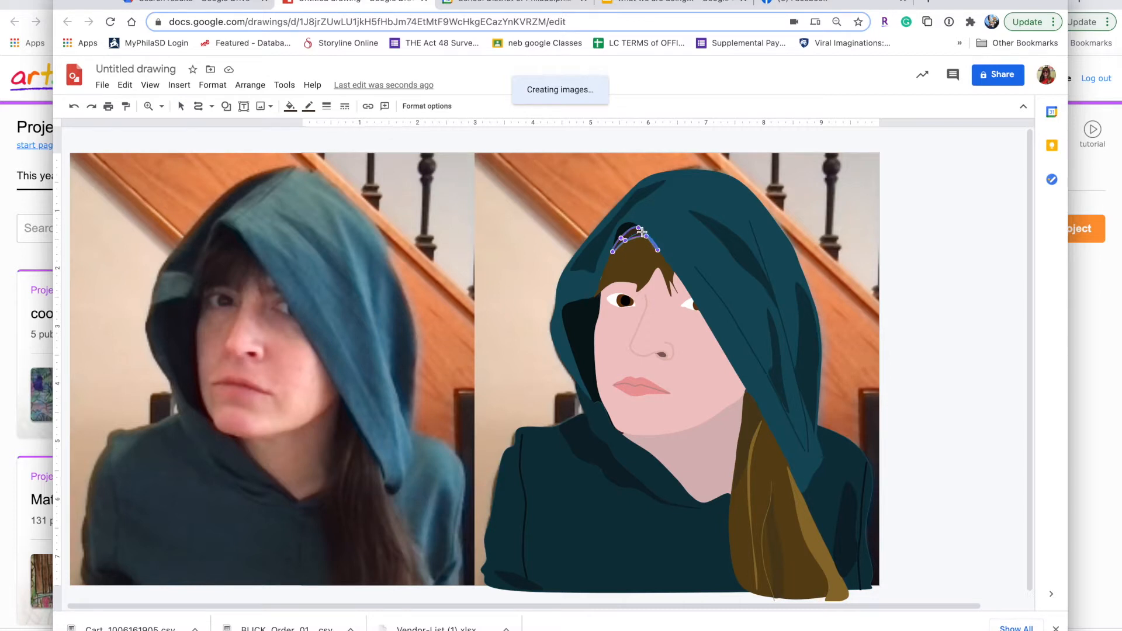
click(643, 237)
click(690, 242)
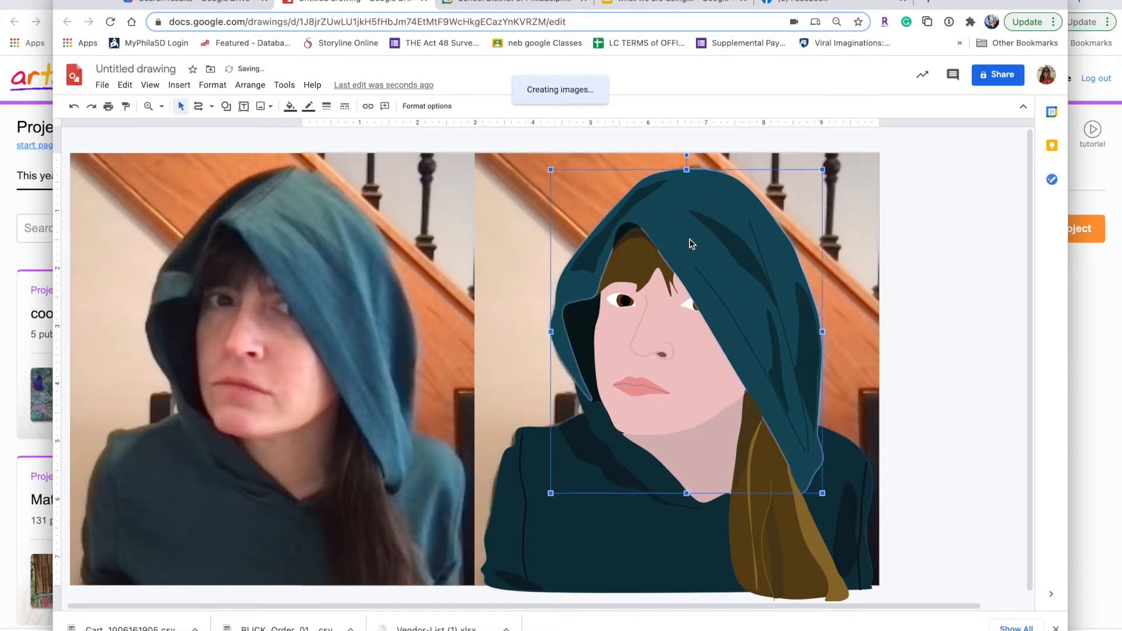
Delete the original reference photo and the photo behind the drawn portrait
click(520, 445)
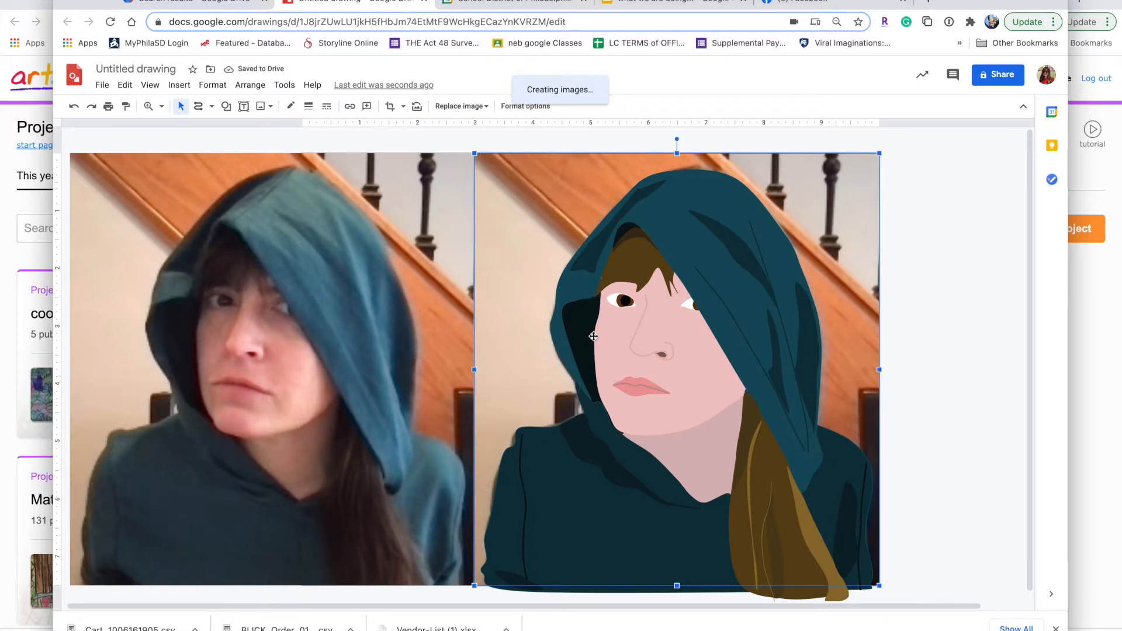
click(286, 345)
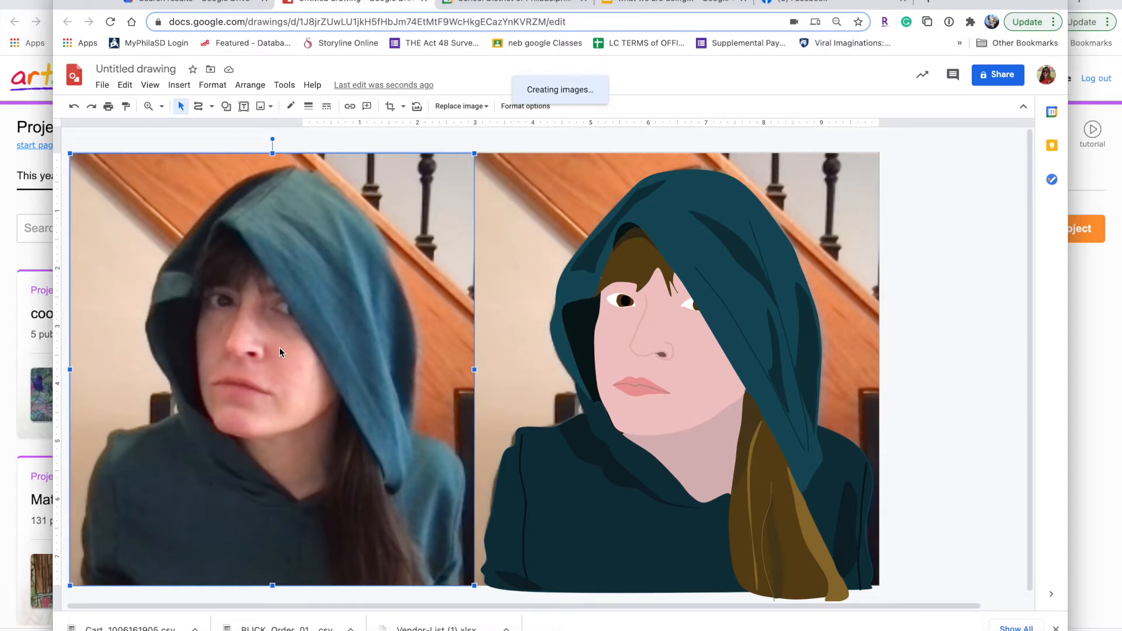
key(Delete)
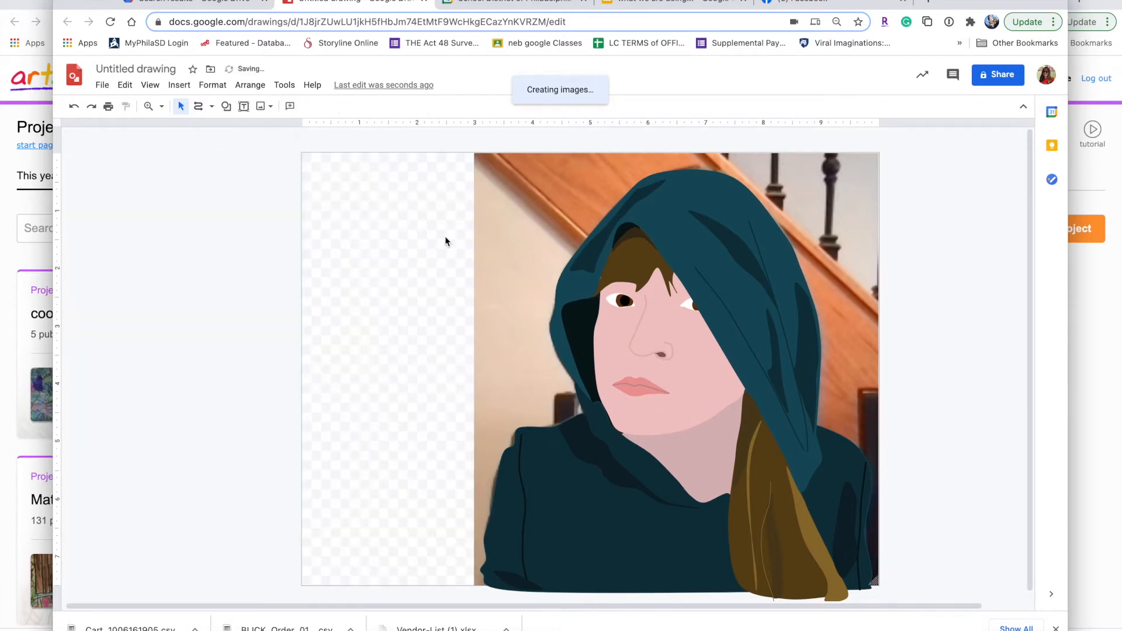
click(496, 175)
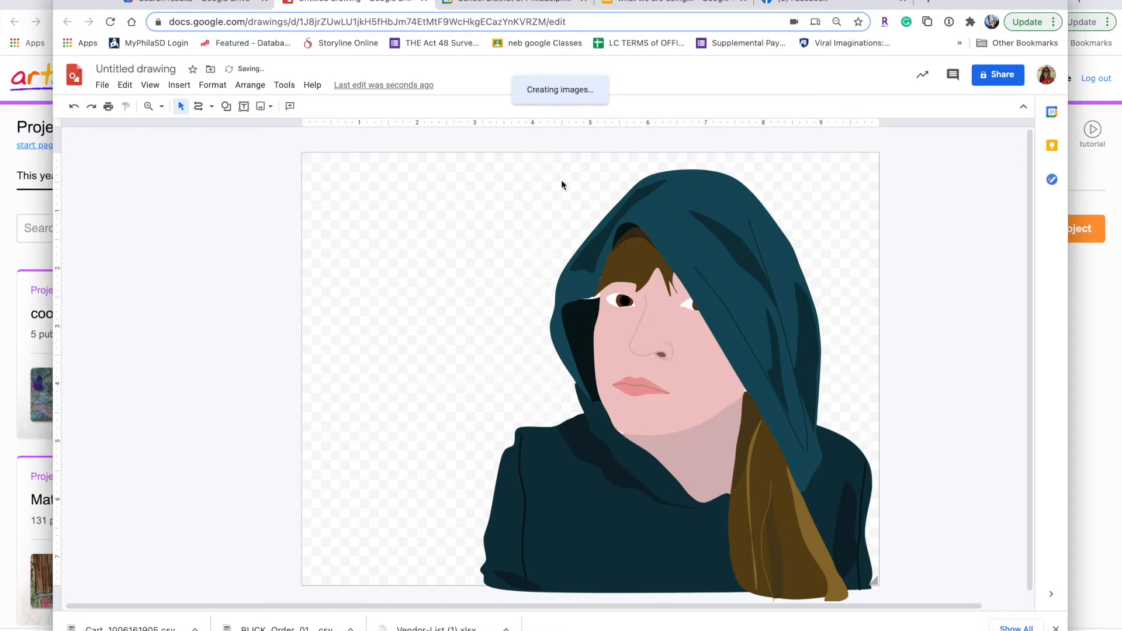
Reshape the black hood lining beside the face, extending its upper point toward the hair and its lower point under the jaw
click(588, 316)
drag(597, 298, 599, 290)
click(574, 278)
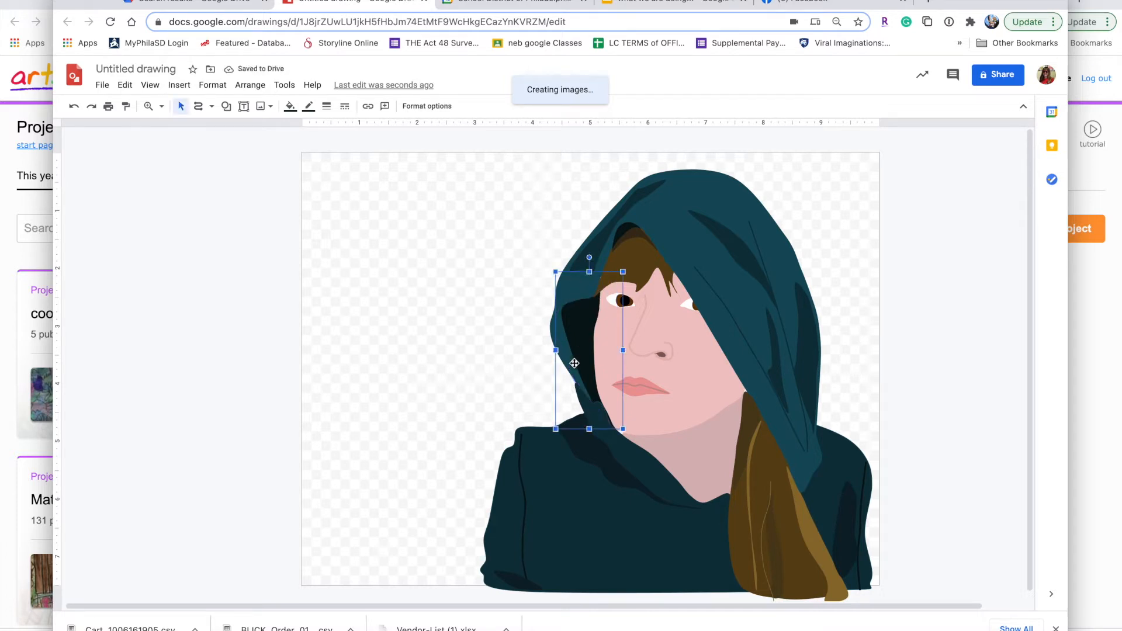
double_click(586, 313)
drag(599, 292, 601, 275)
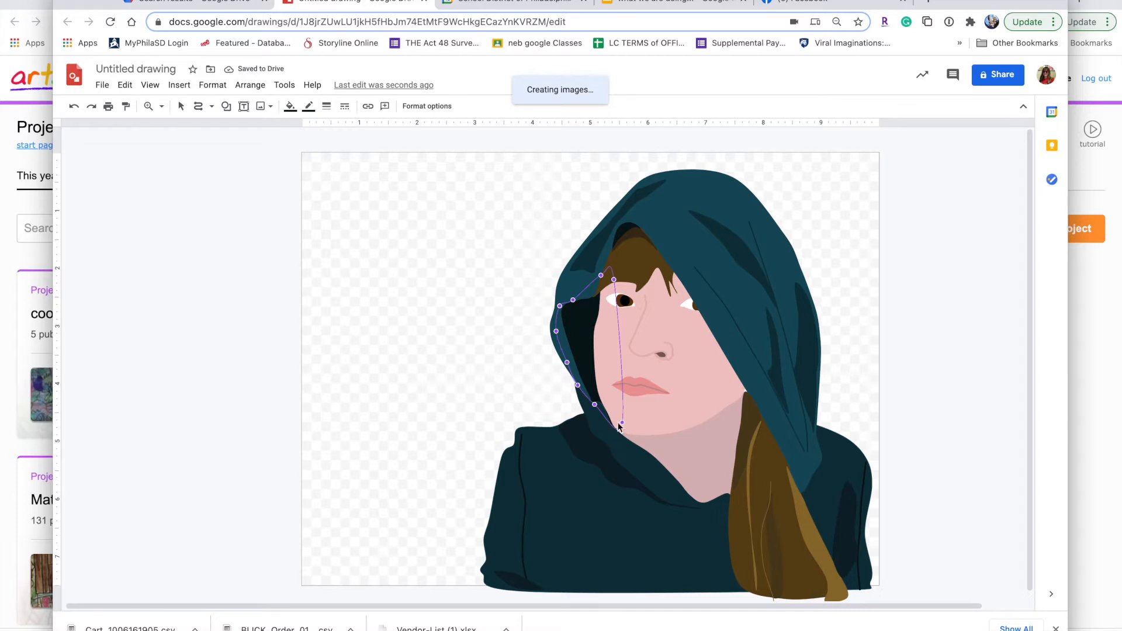
drag(621, 422, 627, 428)
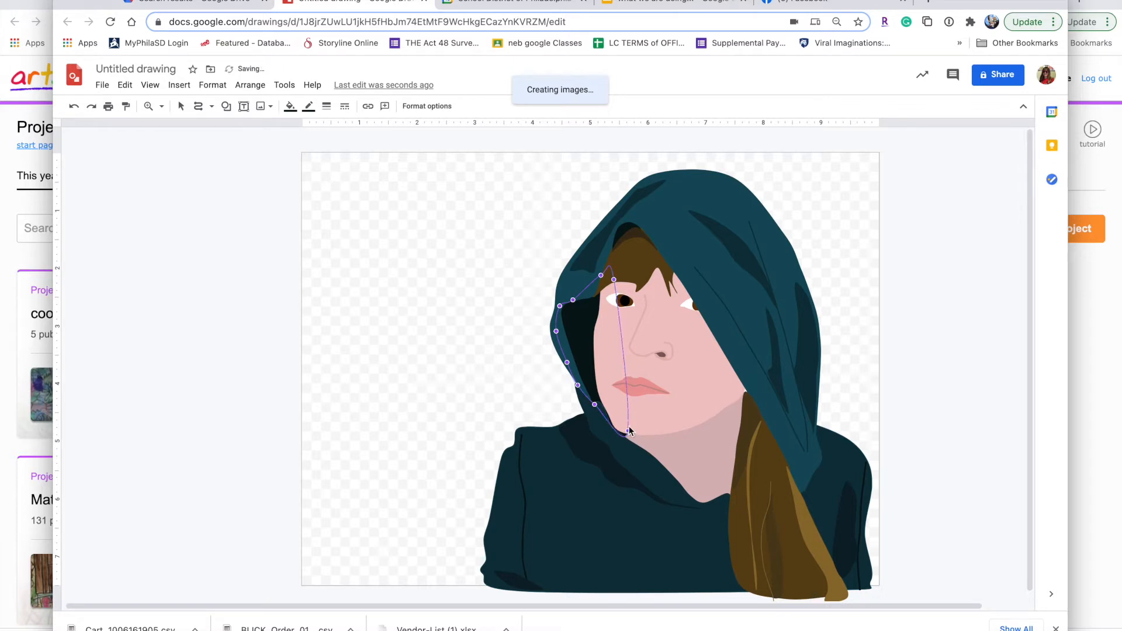
drag(627, 430, 627, 431)
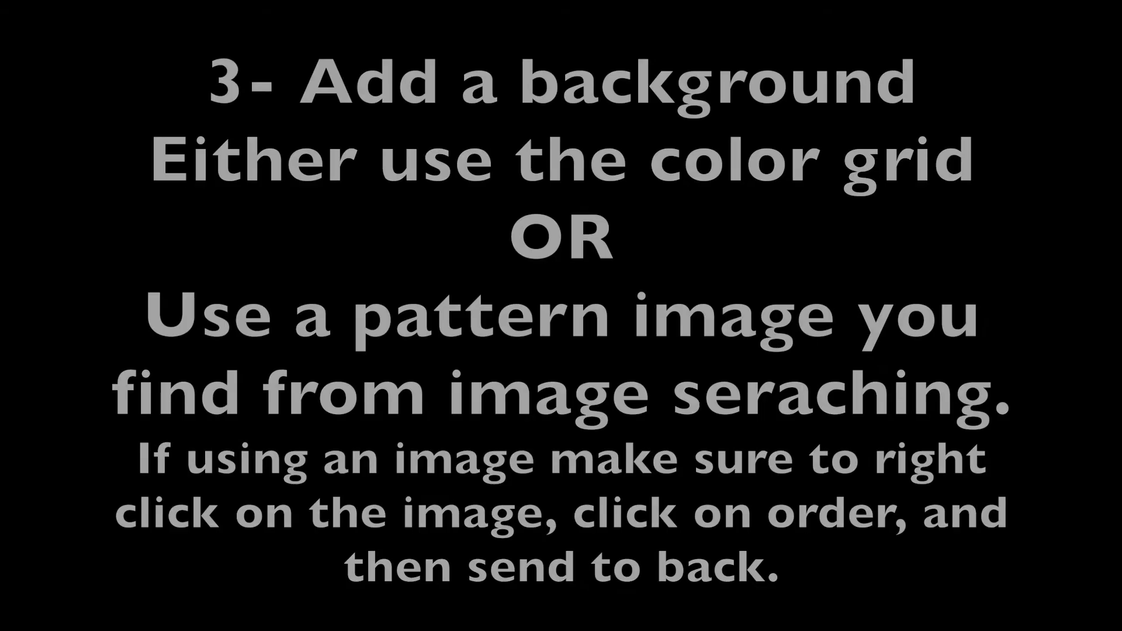
Set the canvas background to a light blue radial gradient
right_click(383, 194)
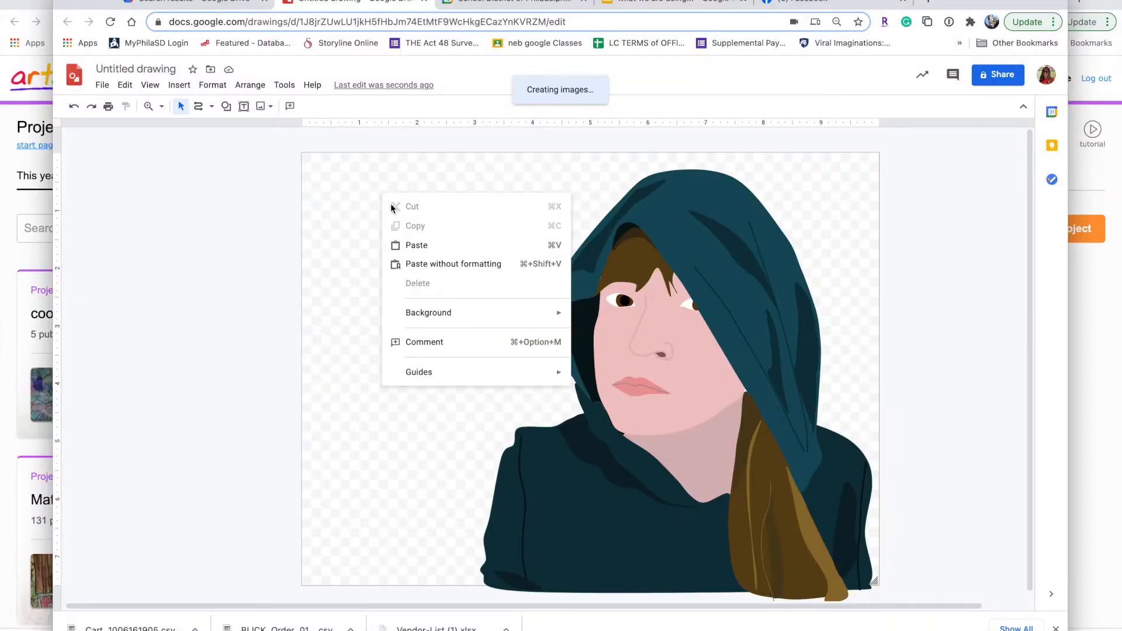
mouse_move(451, 315)
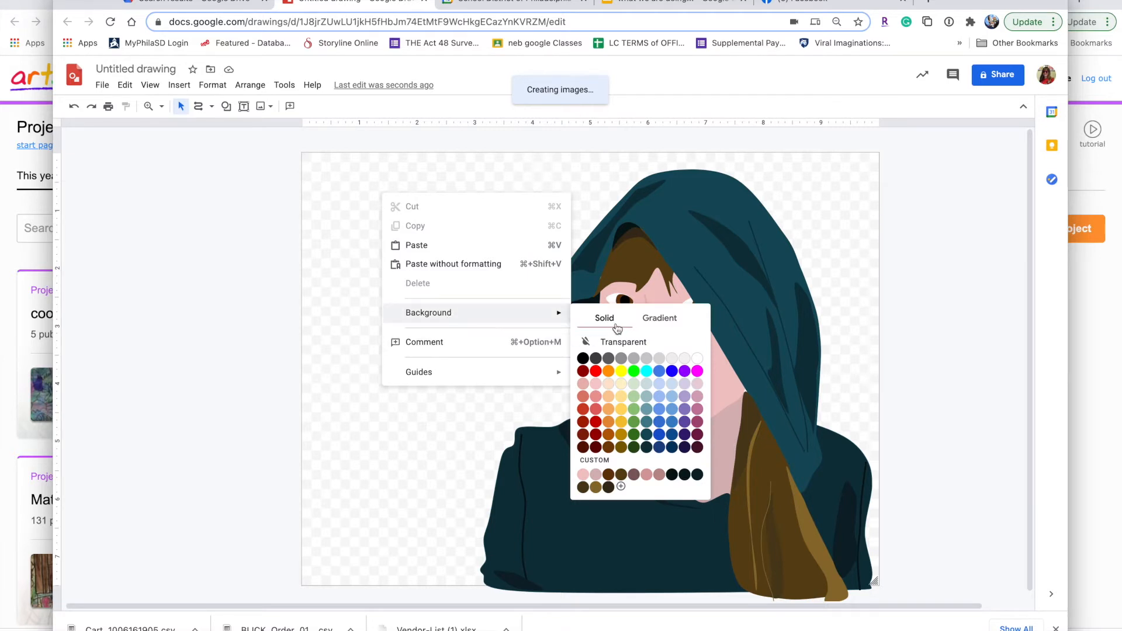
click(655, 327)
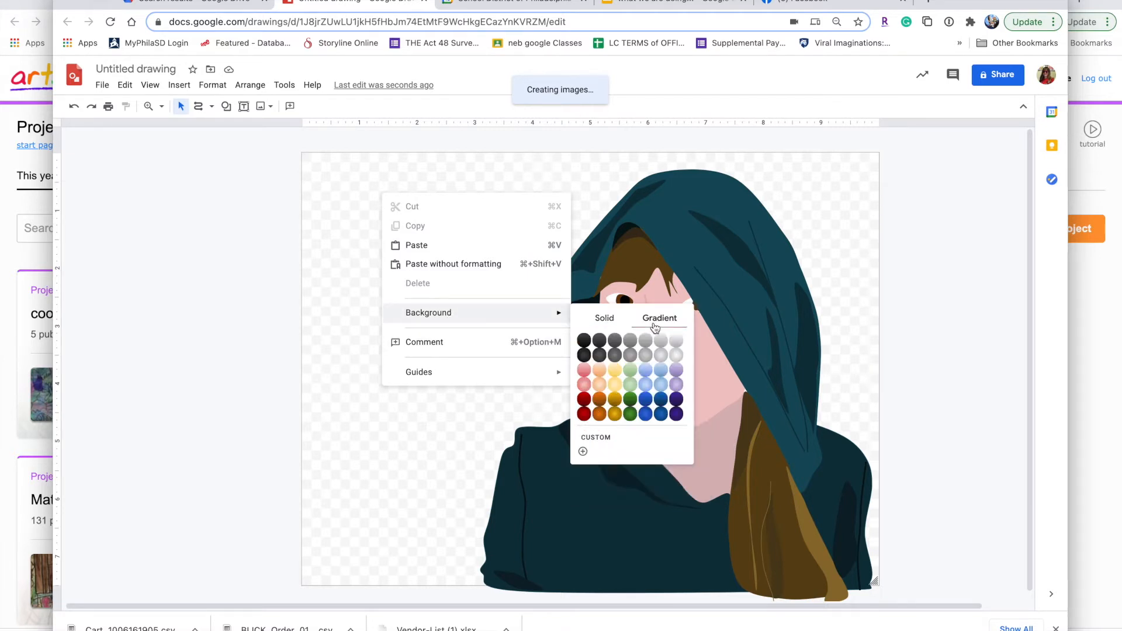
click(647, 387)
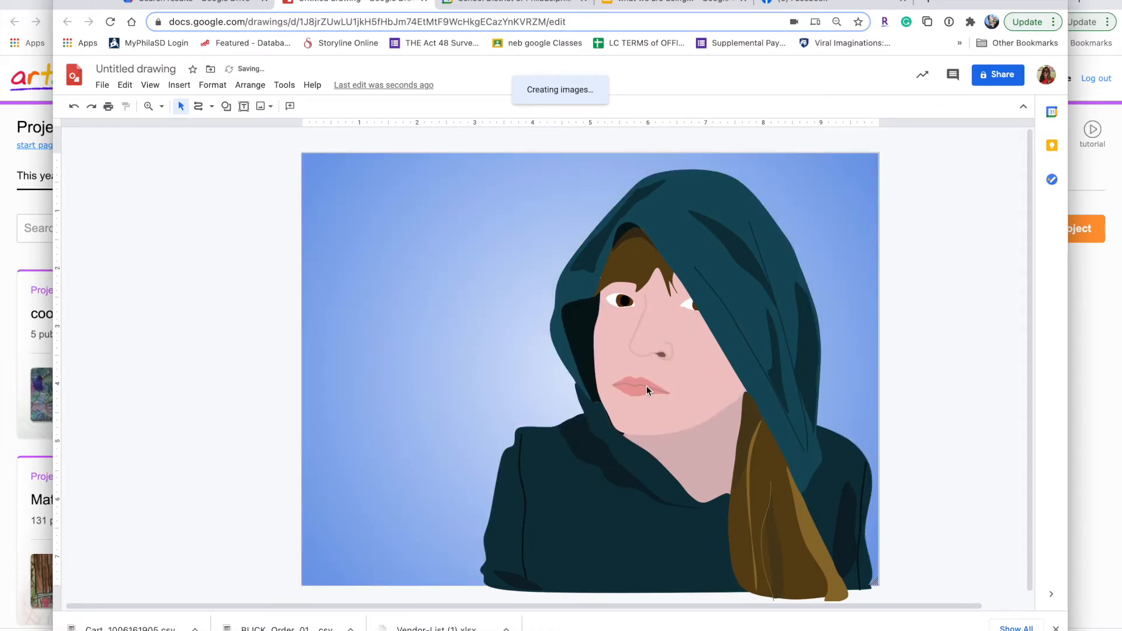
Change the canvas background to a light yellow radial gradient
right_click(411, 242)
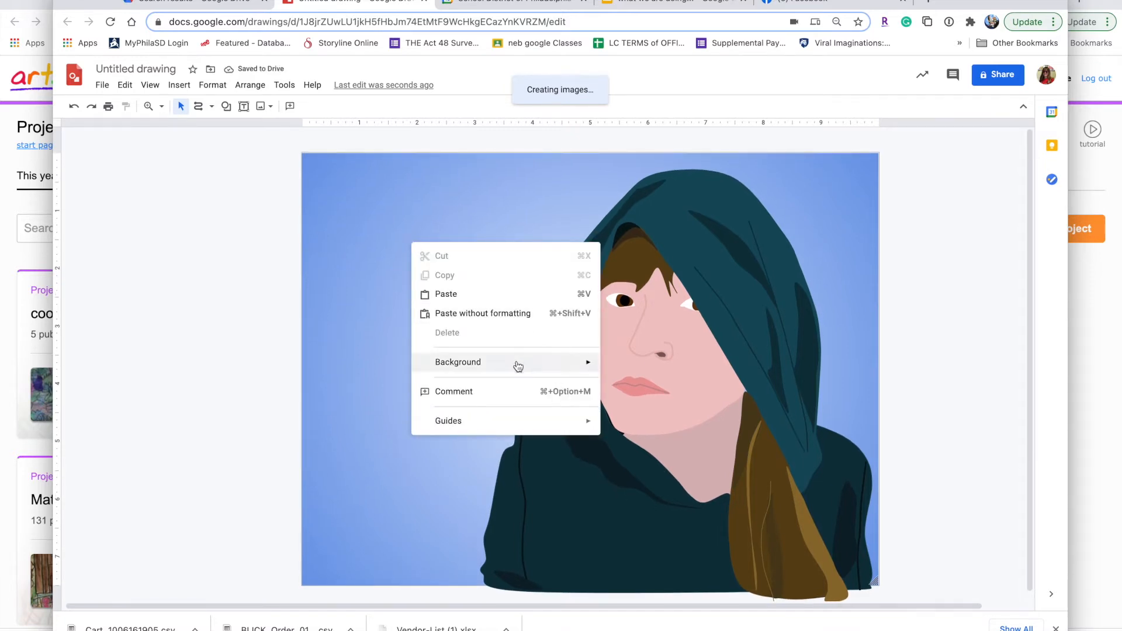
mouse_move(520, 370)
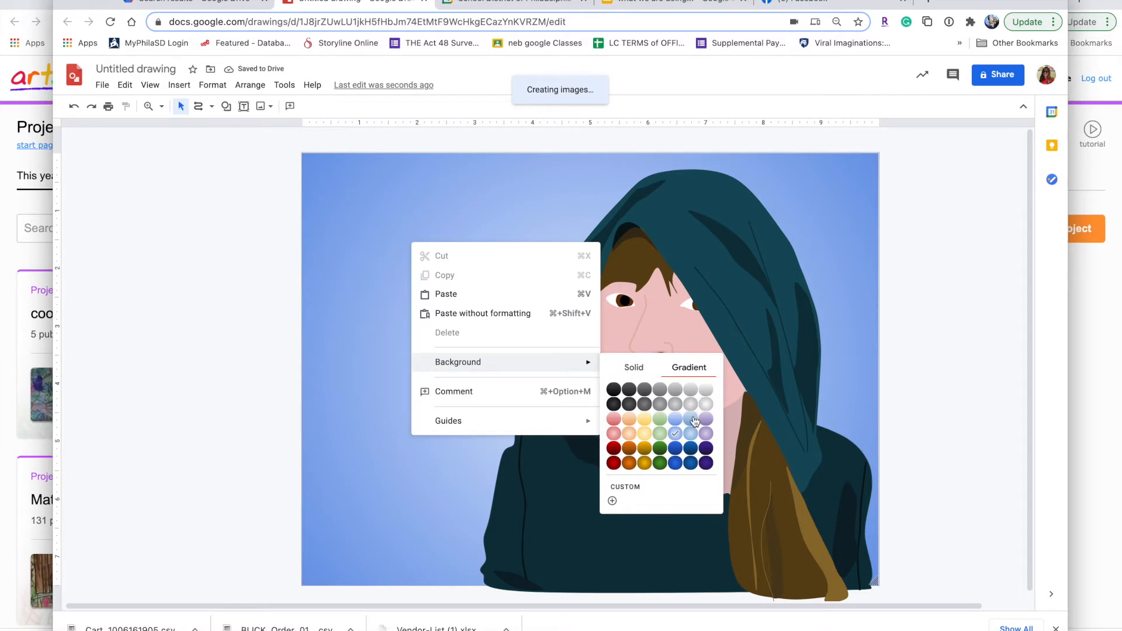
click(644, 434)
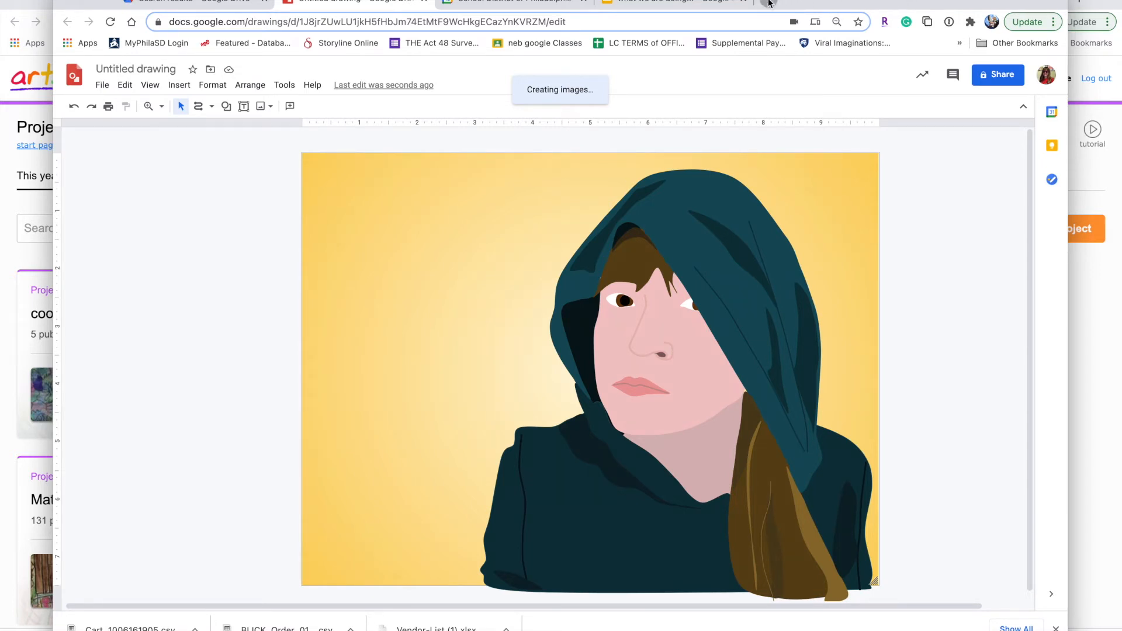
Search Google Images for "pattern backgrounds" in a new browser tab
click(769, 3)
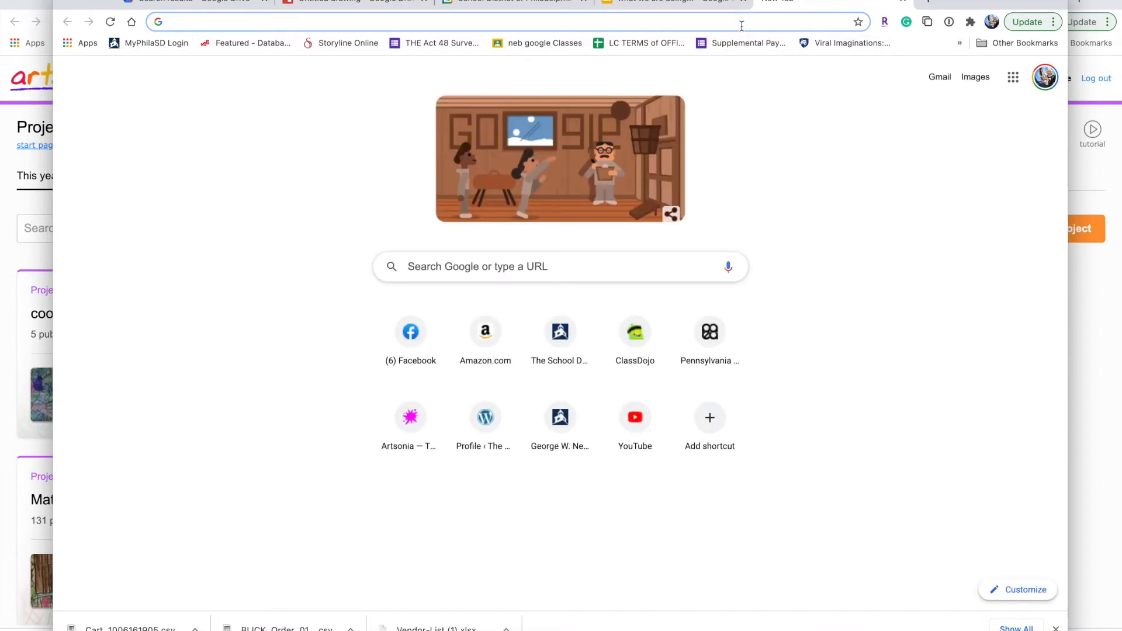
text(pat)
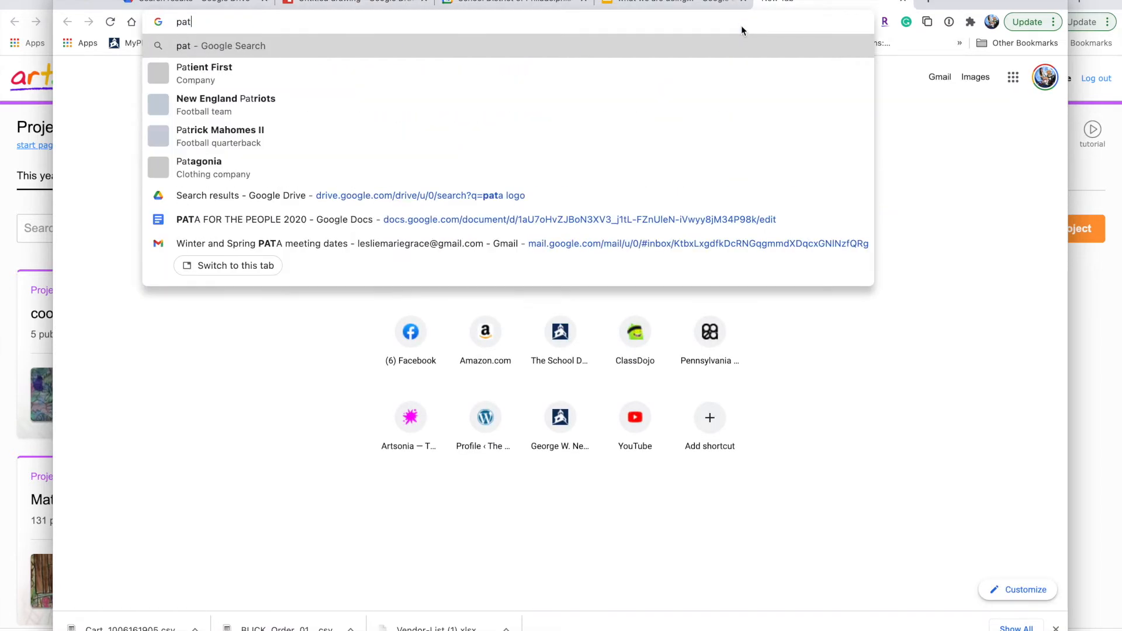
text(tern)
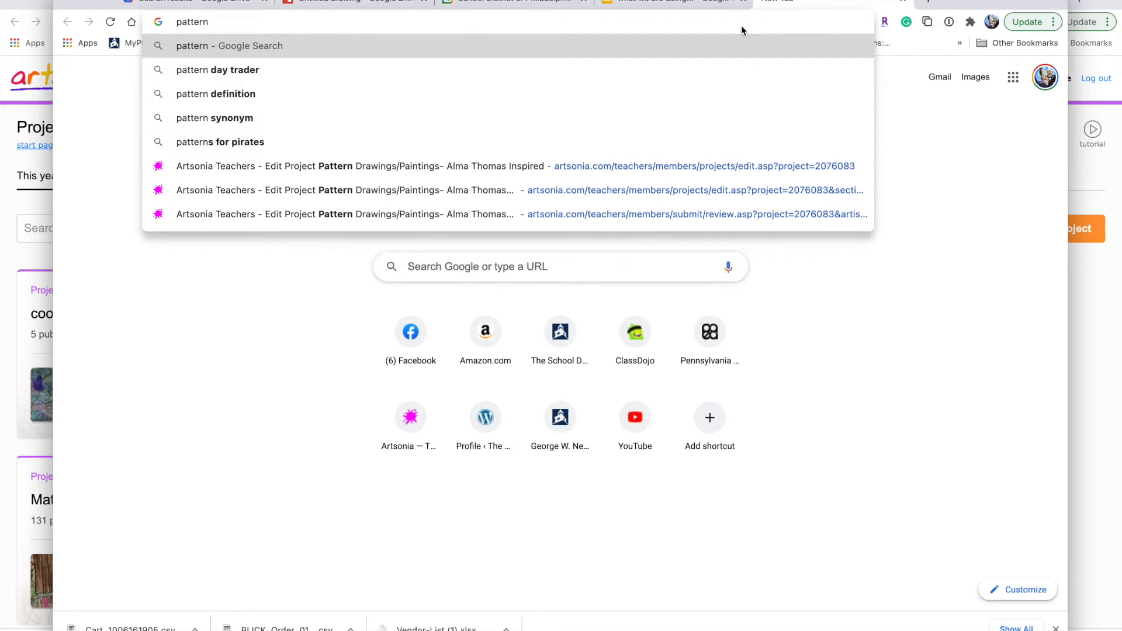
text( bac)
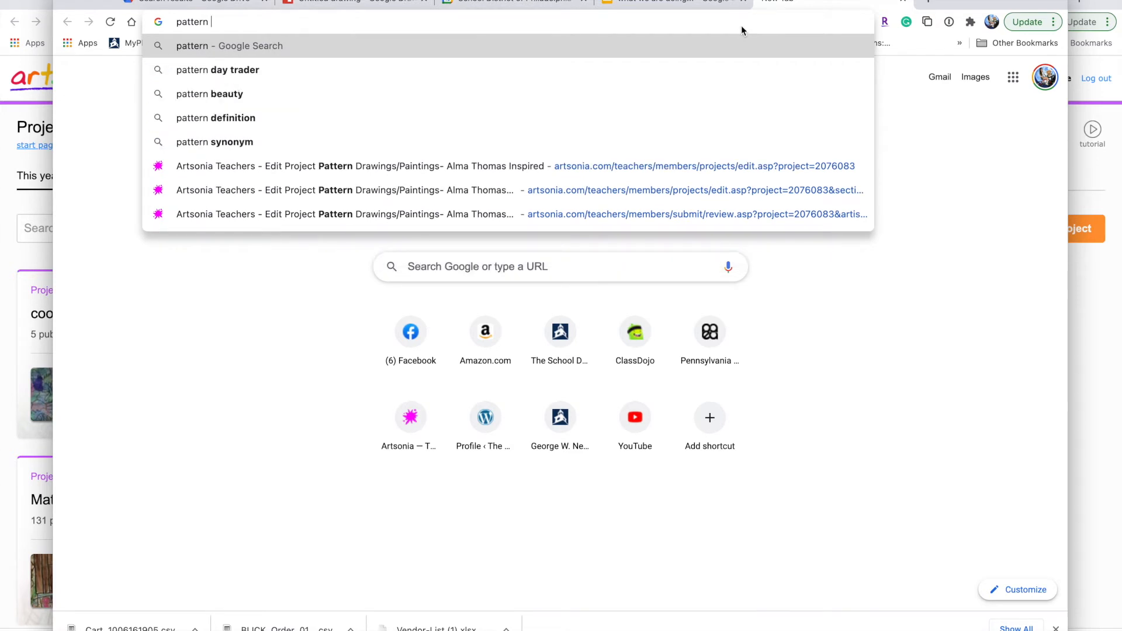
text(k)
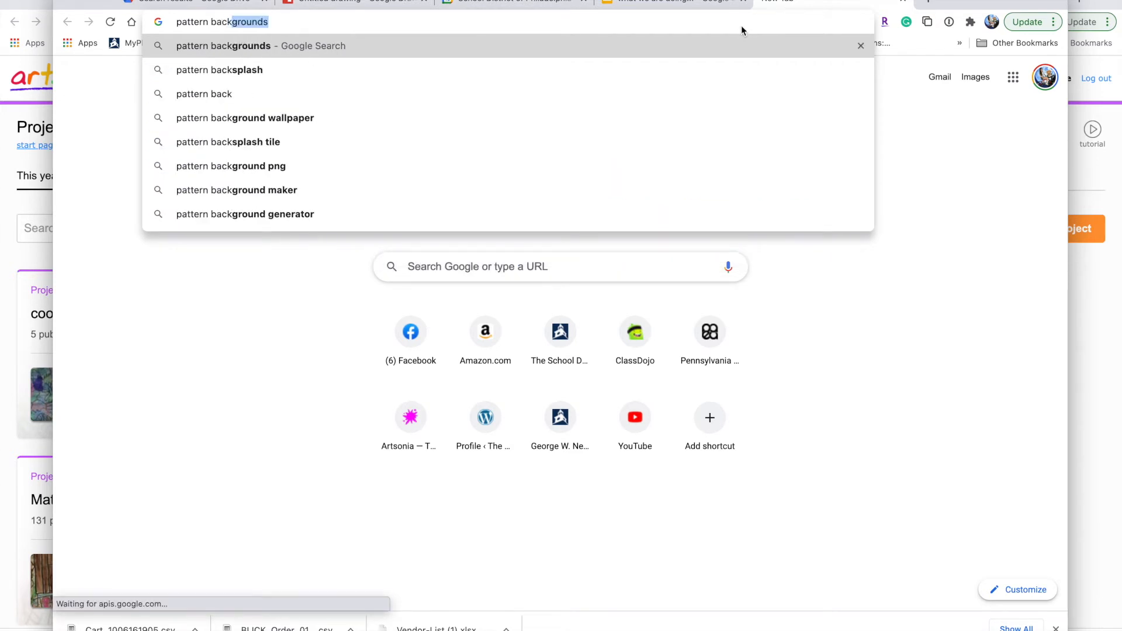
text(ground)
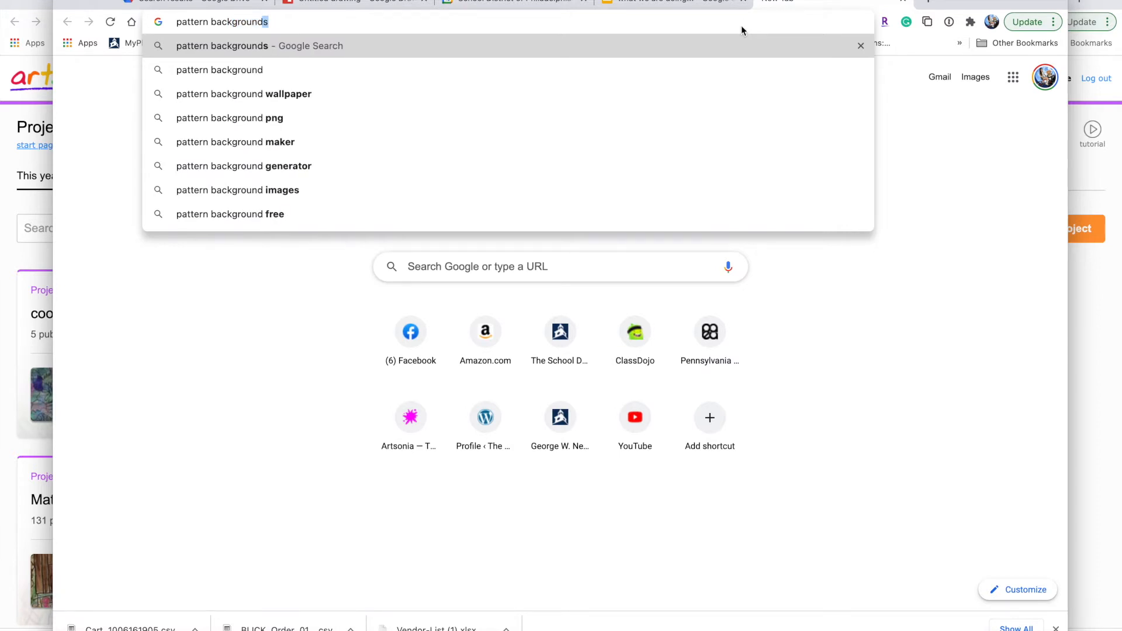
key(Return)
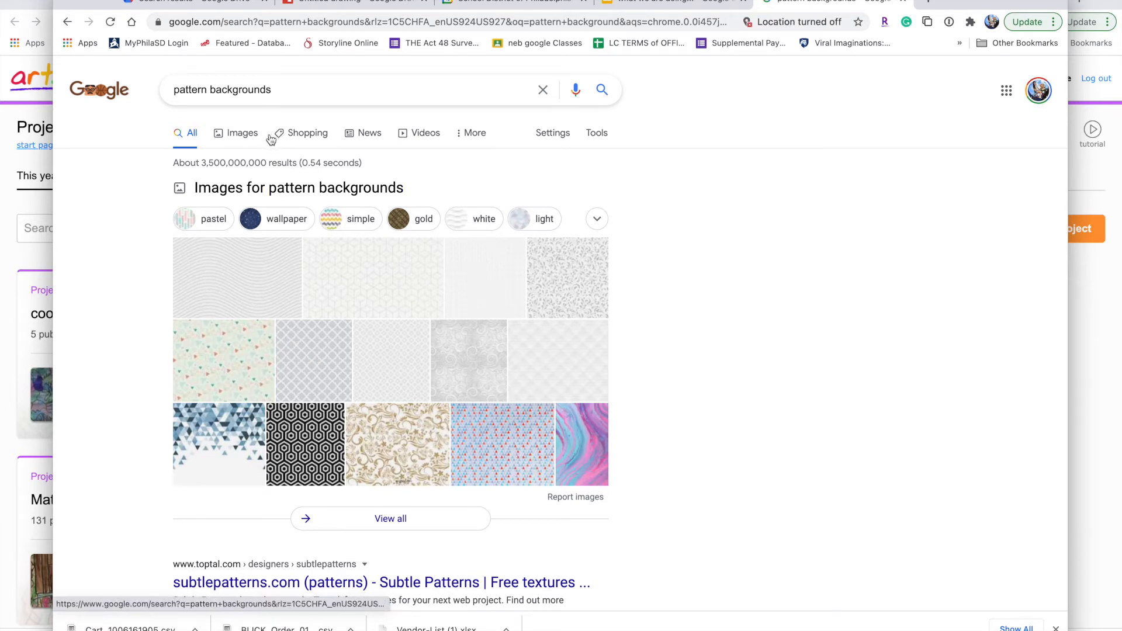
click(247, 135)
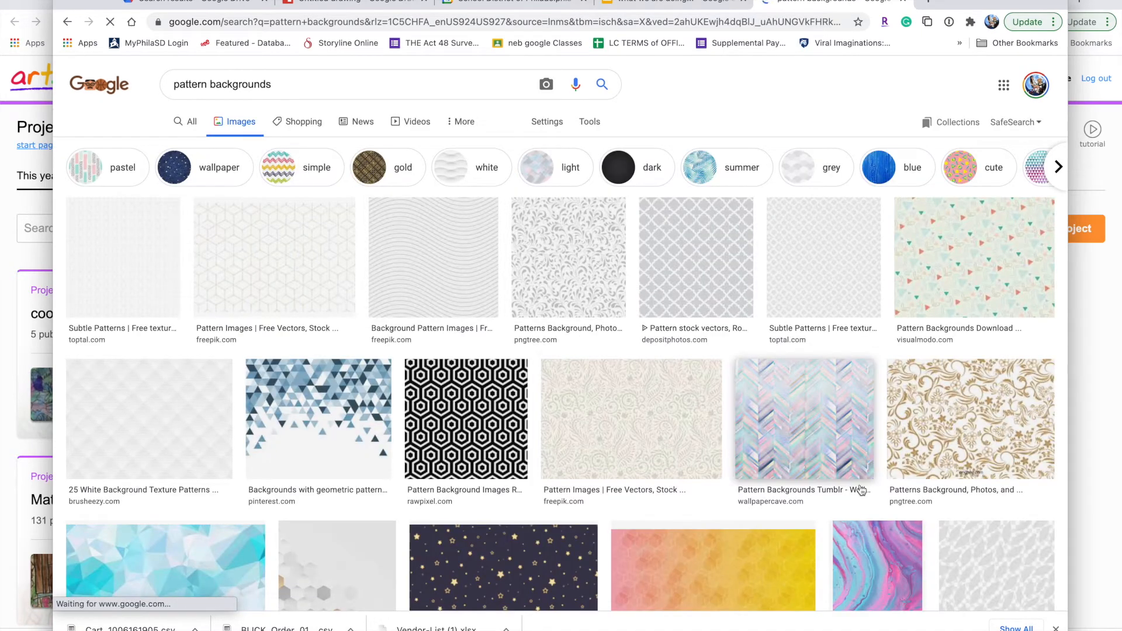
Copy the pink and turquoise marbled Unsplash pattern from the image results and paste it into the portrait drawing
scroll(846, 469, down, 3)
scroll(845, 468, down, 1)
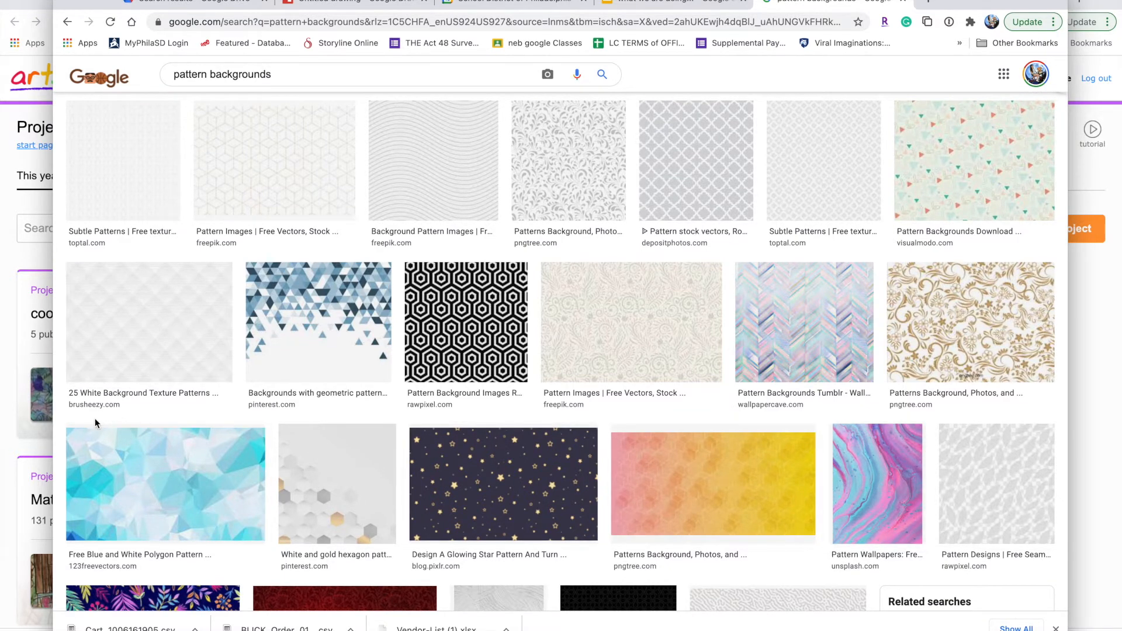
scroll(519, 445, down, 3)
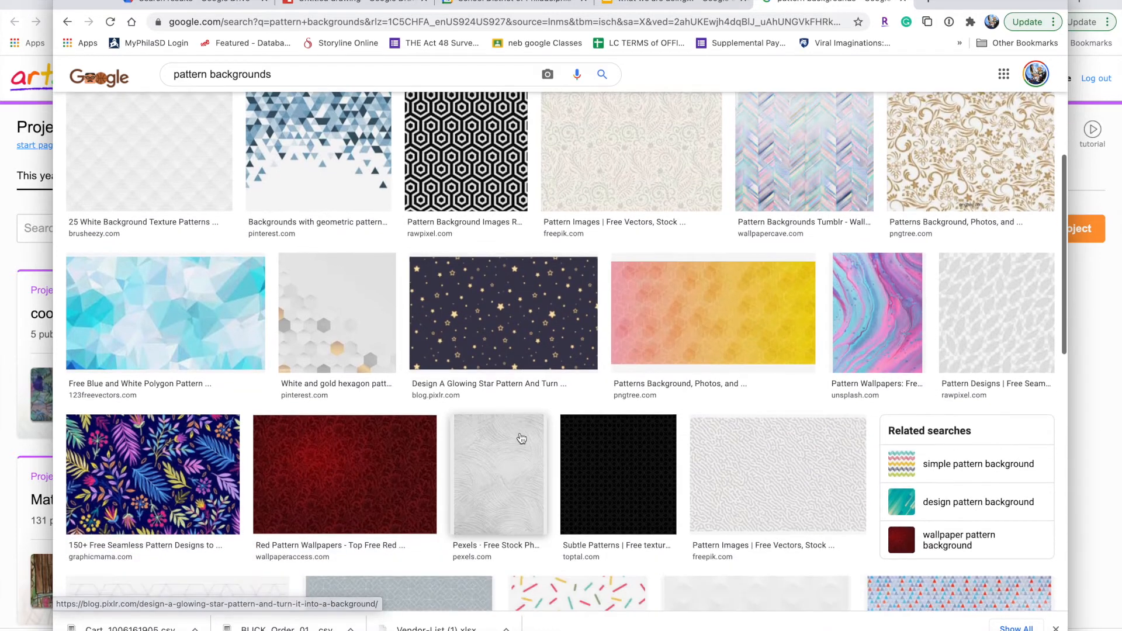
click(871, 304)
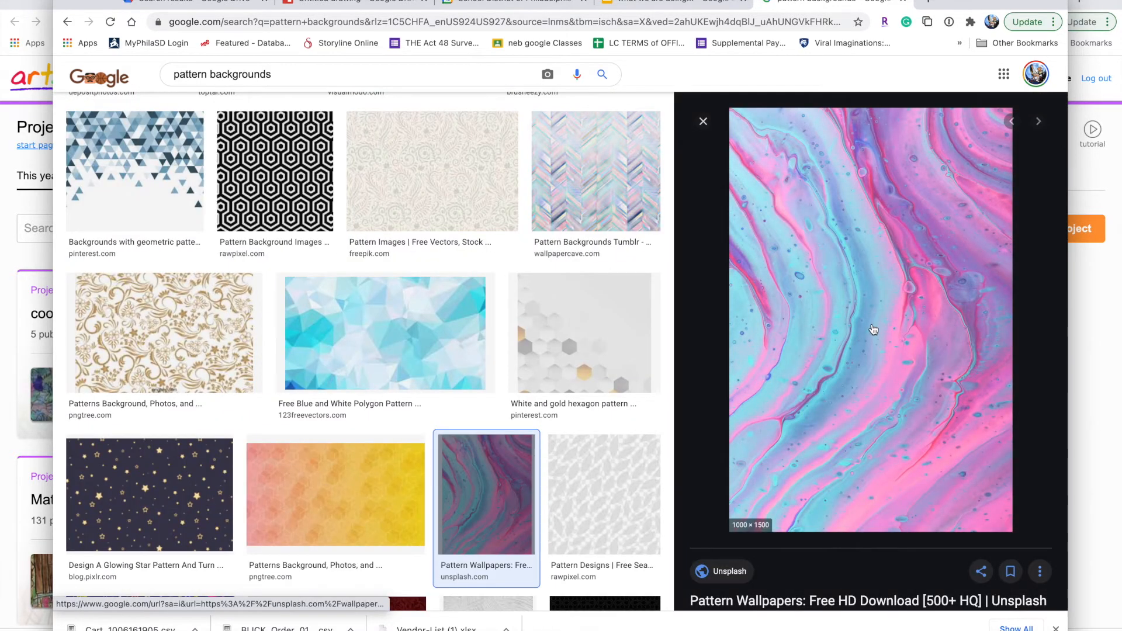
right_click(872, 324)
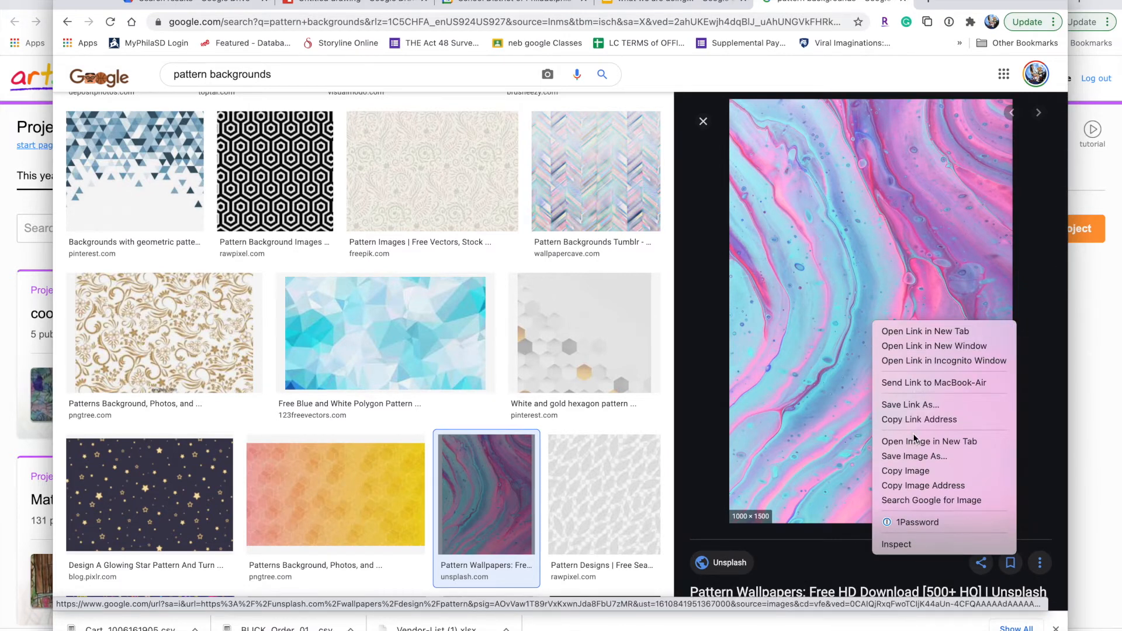
click(917, 471)
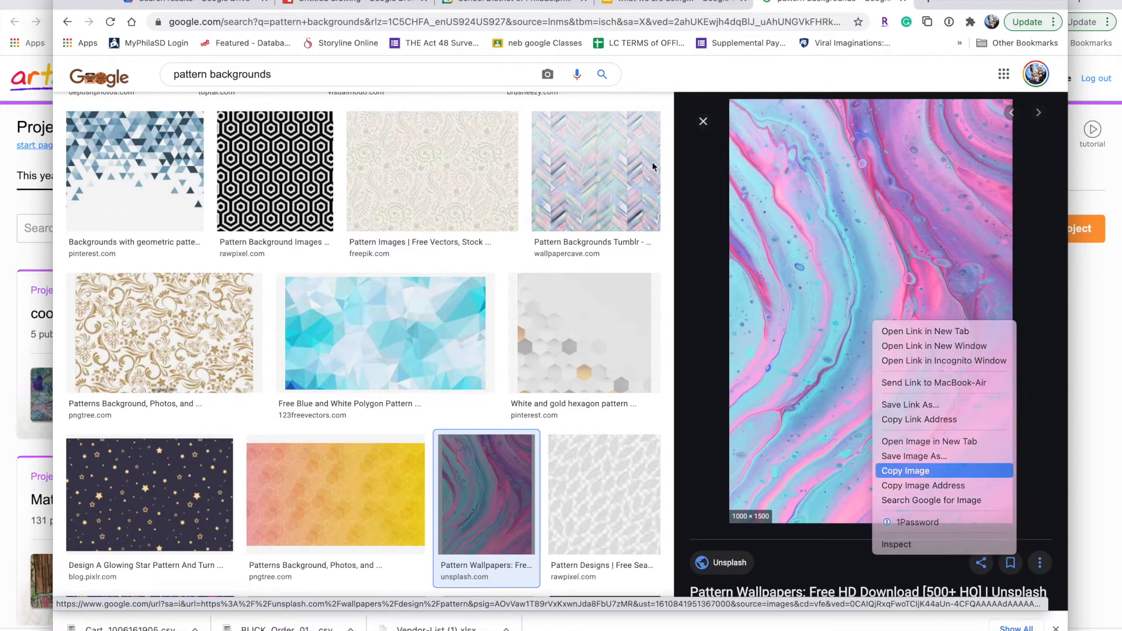
click(352, 2)
key(ctrl+v)
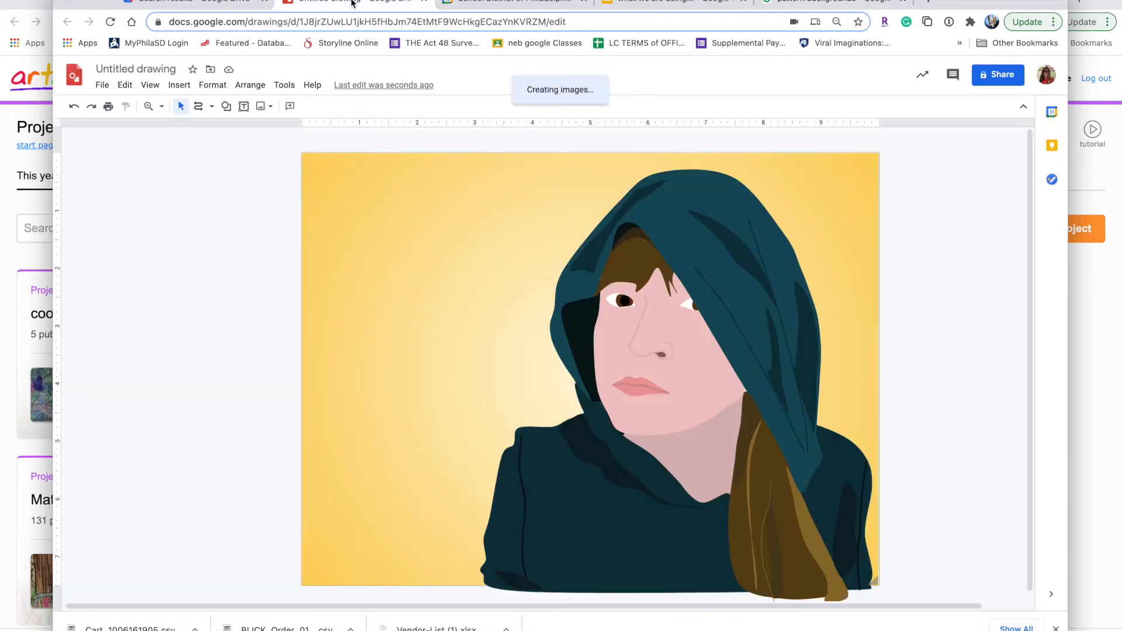
Paste the pink and turquoise marbled pattern onto the canvas and send it to the back, behind the portrait
right_click(415, 177)
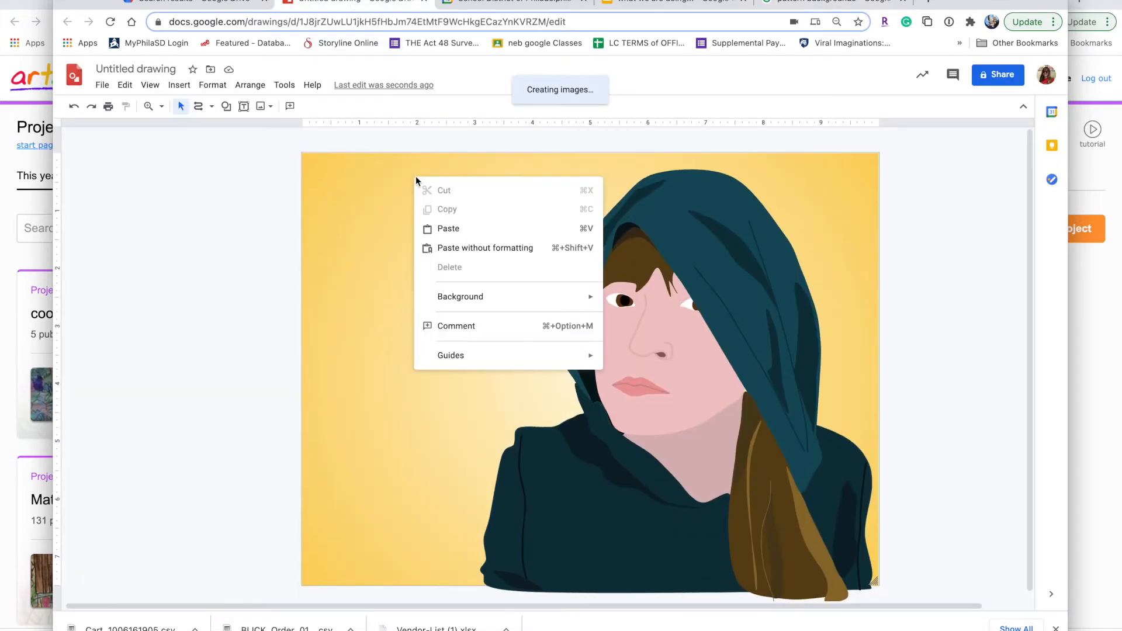
click(479, 237)
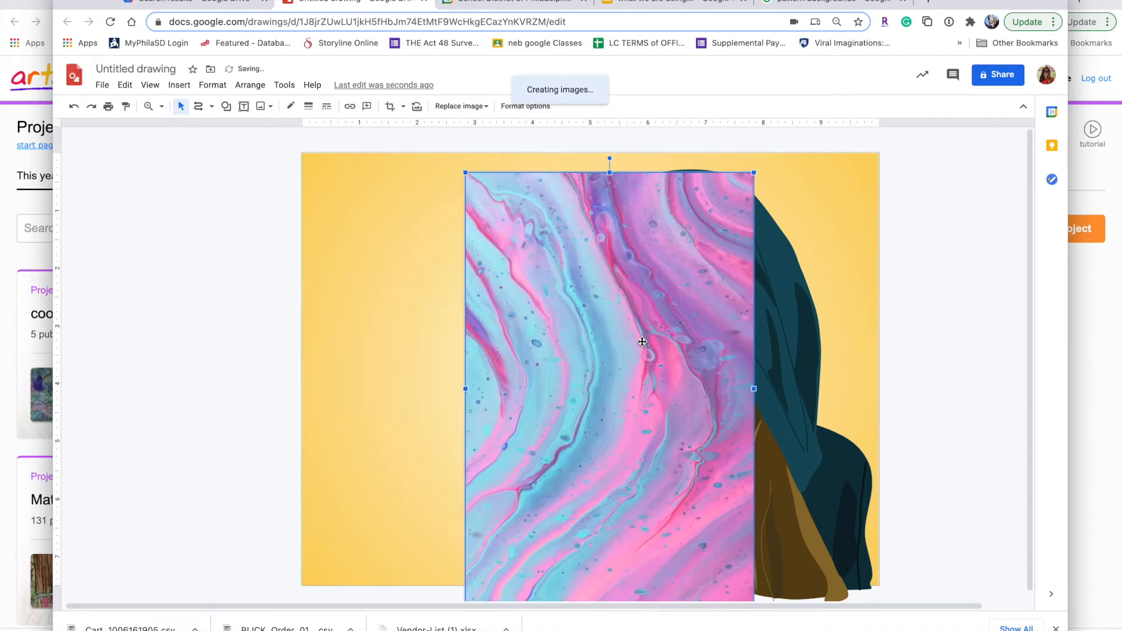
right_click(636, 344)
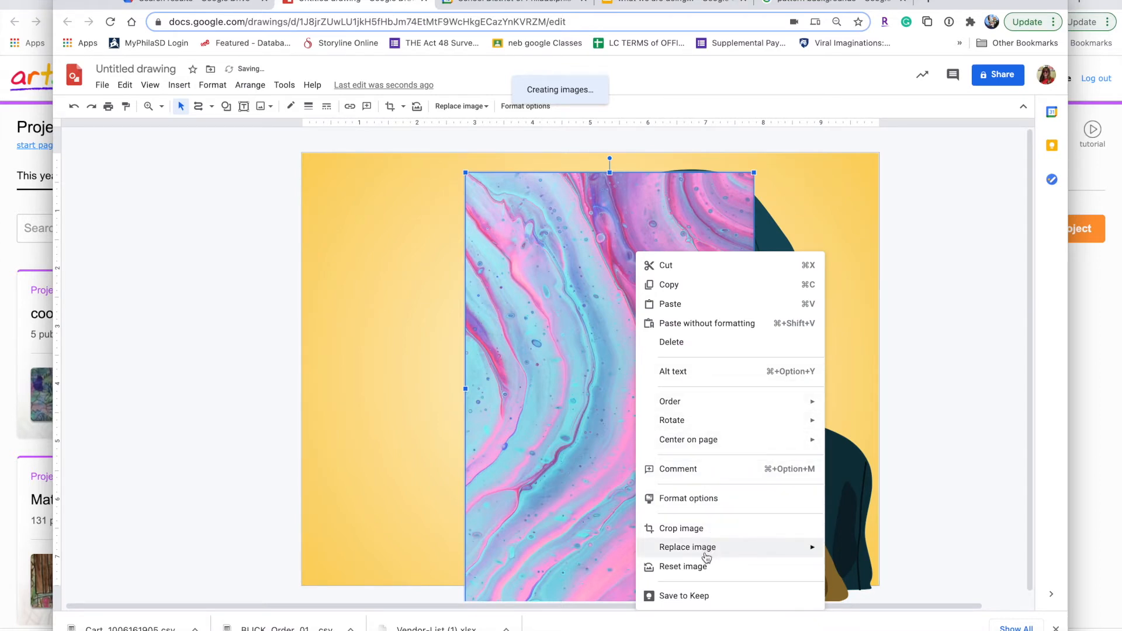
mouse_move(683, 404)
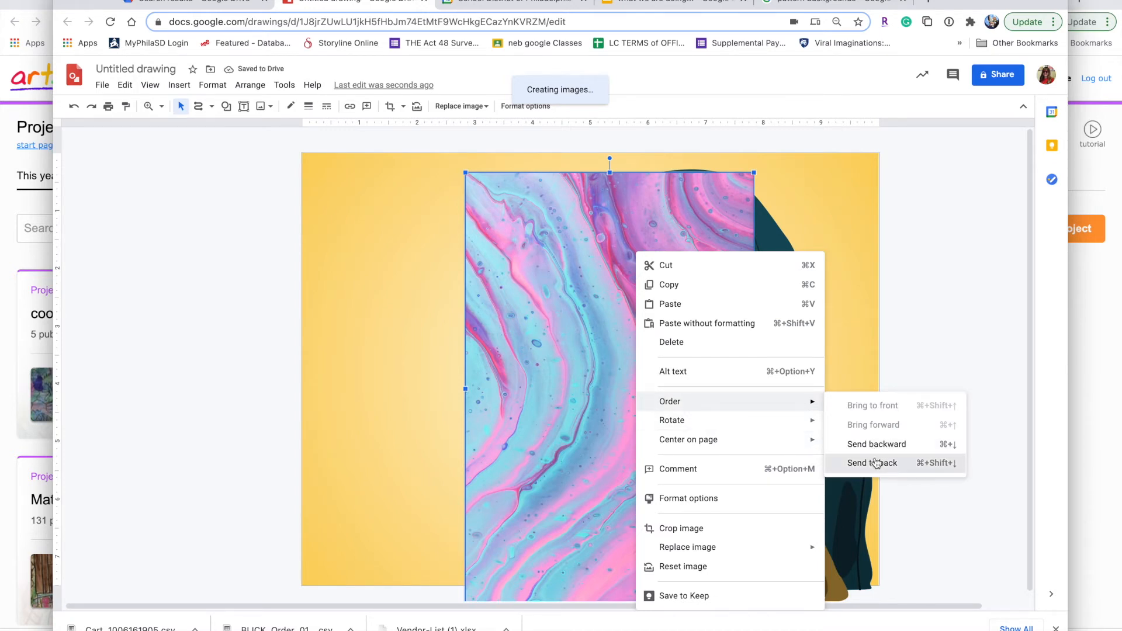
click(873, 463)
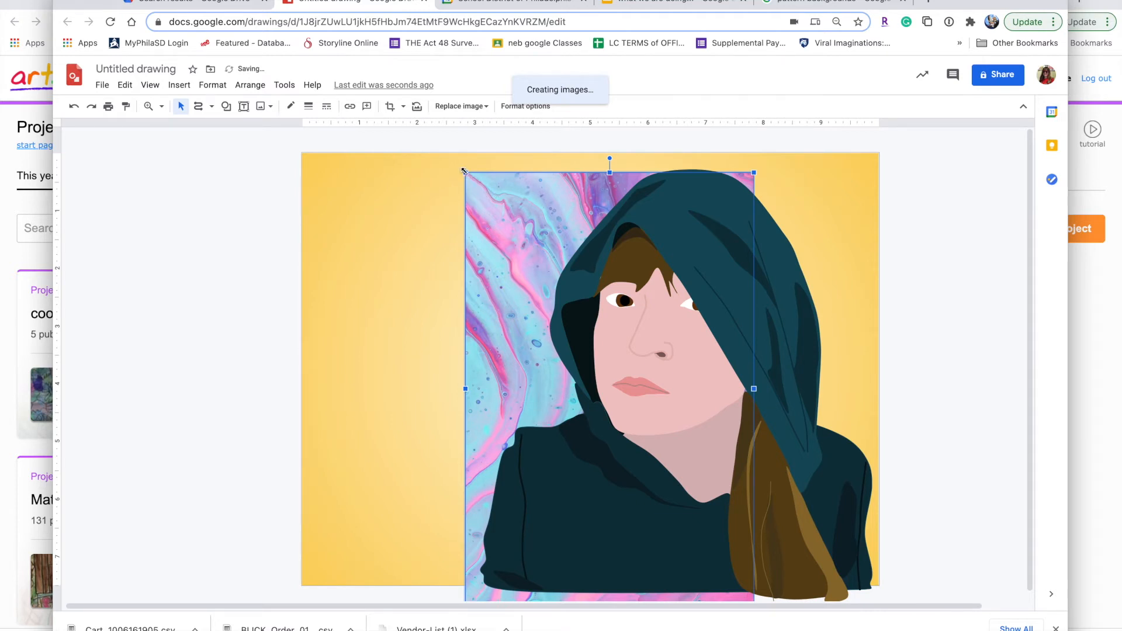
Resize the marbled pattern proportionally and move it over the left part of the canvas
drag(464, 172, 492, 146)
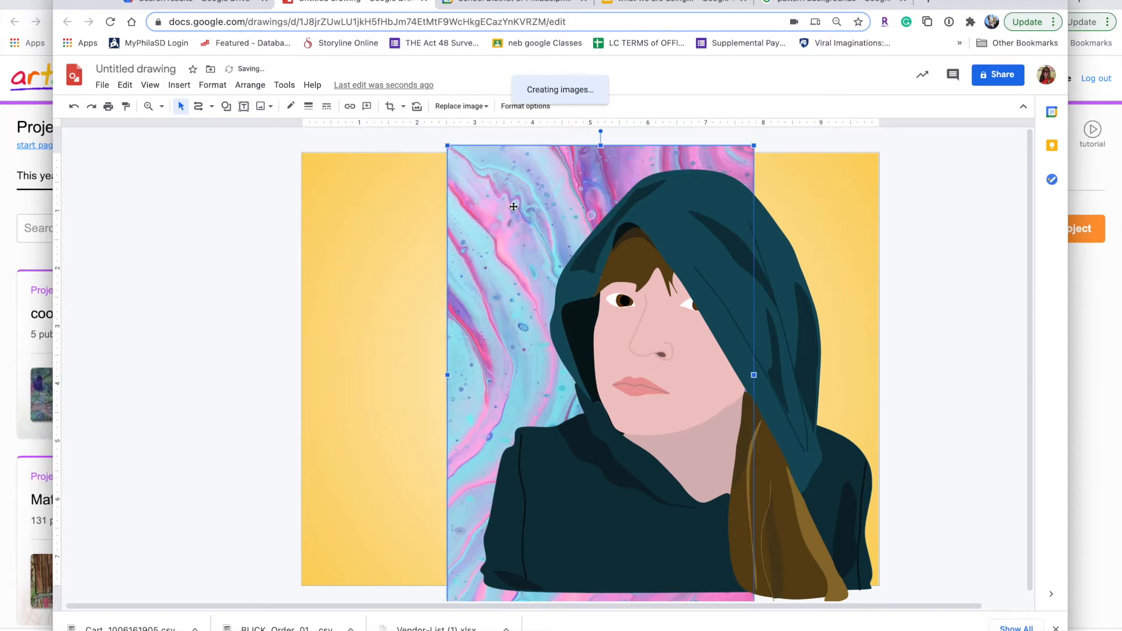
drag(505, 205, 297, 208)
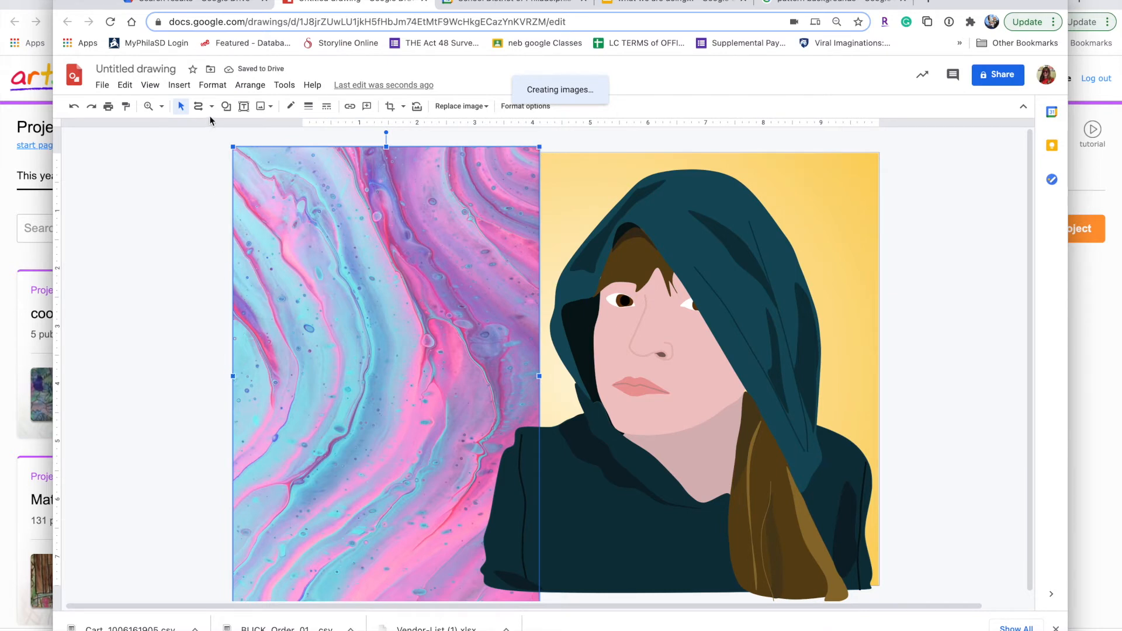
drag(251, 148, 385, 187)
drag(401, 283, 422, 247)
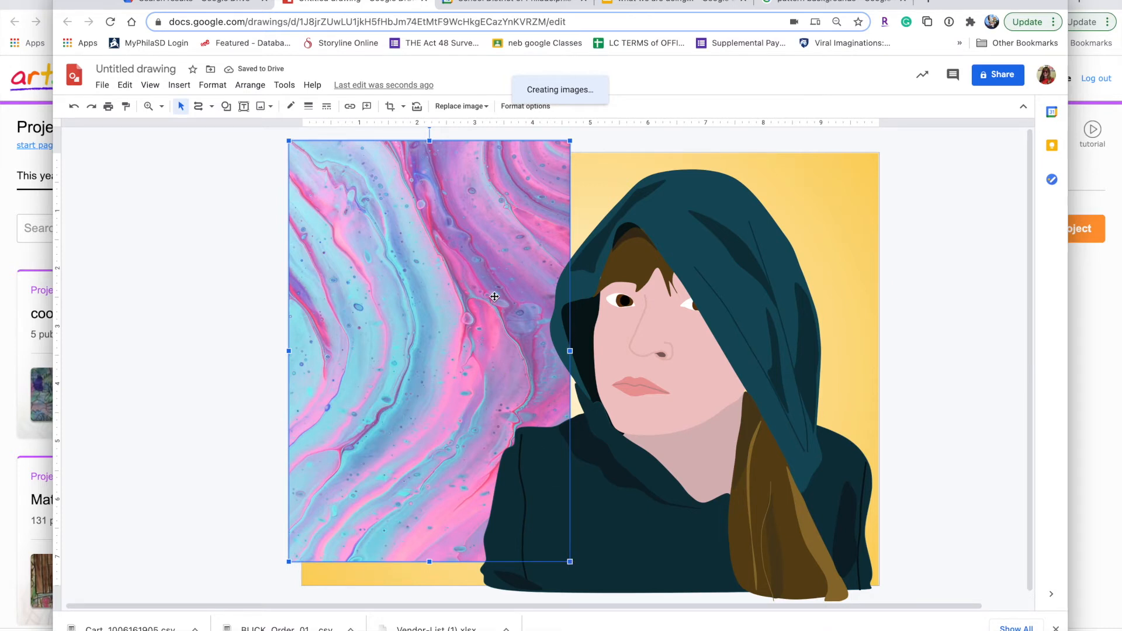
Nudge the marbled pattern against the canvas's left edge and narrow it to about 3.6 inches wide
key(Down)
key(Down)
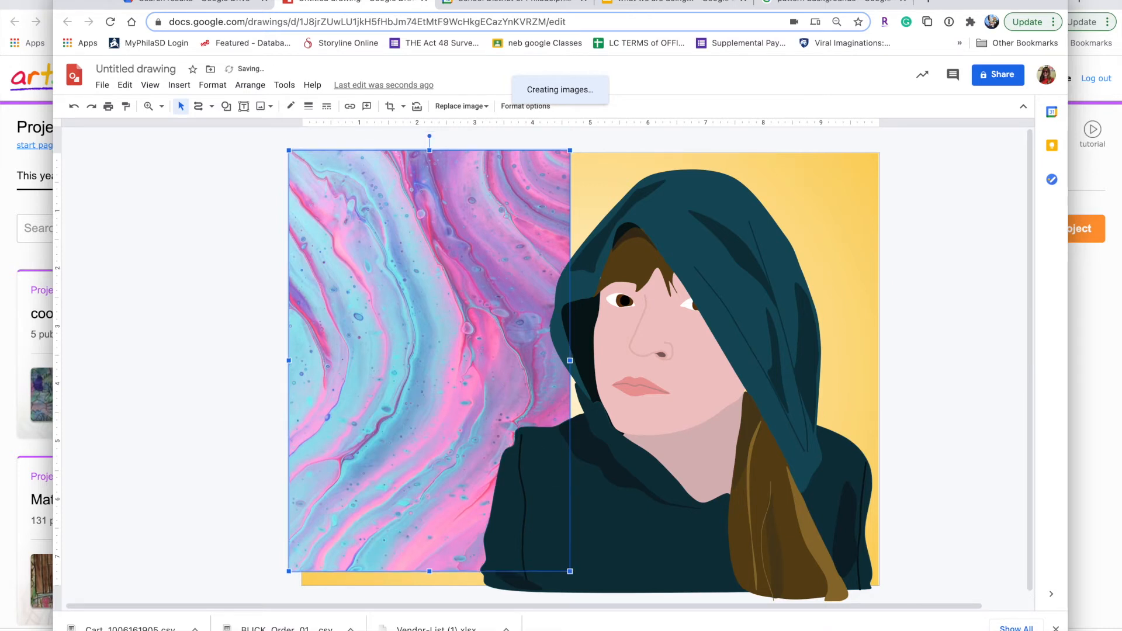
key(Right)
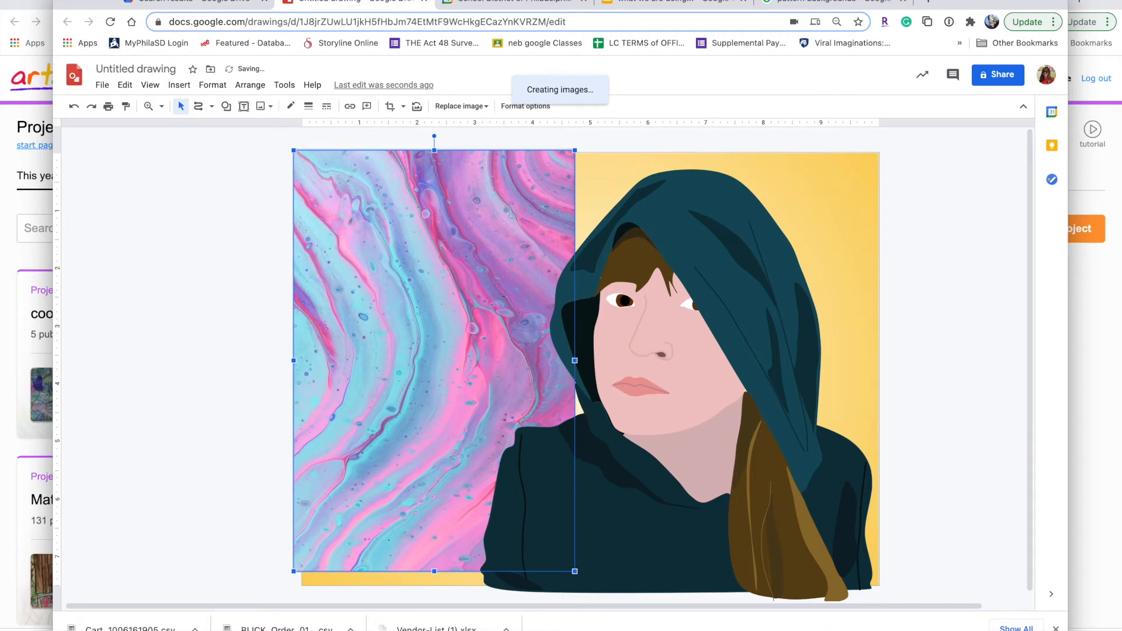
key(Right)
key(Right)
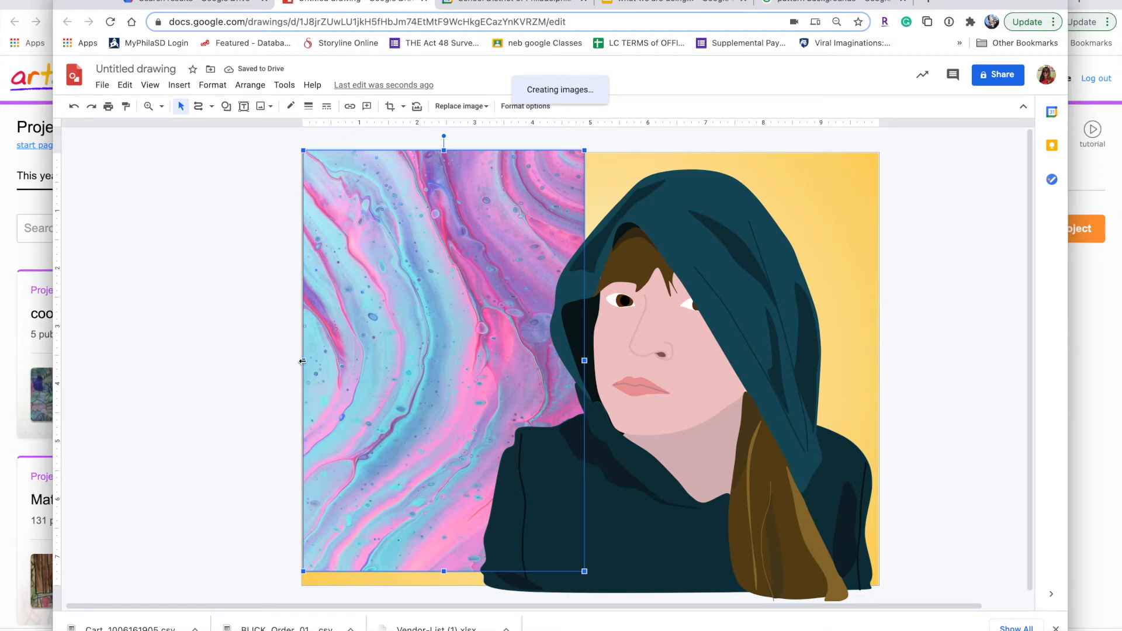
drag(302, 361, 299, 361)
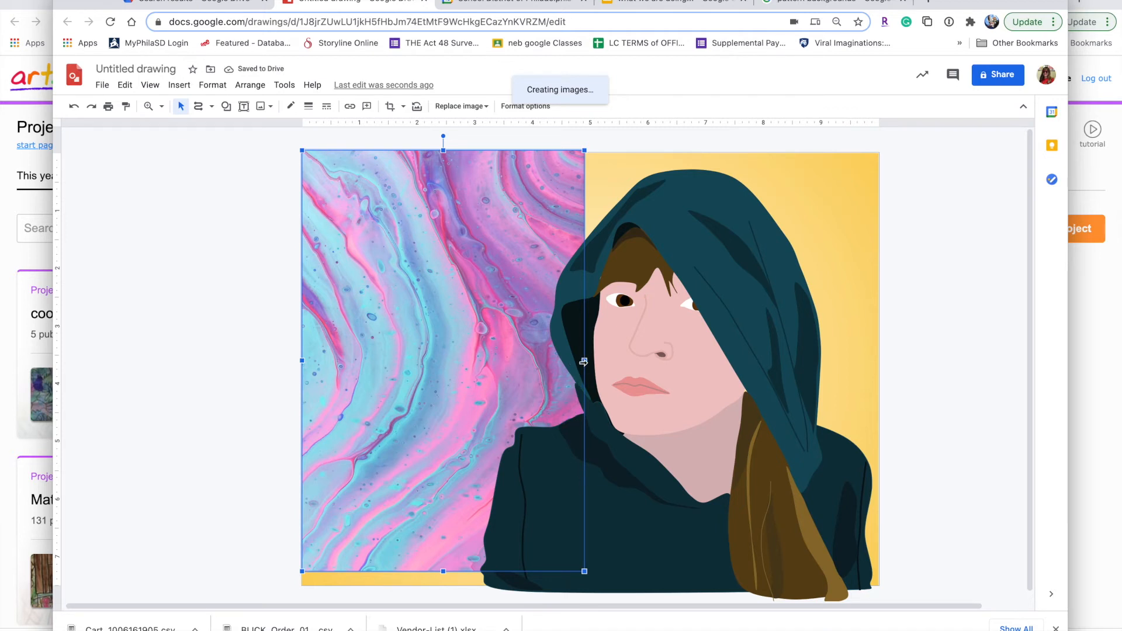
drag(584, 361, 515, 373)
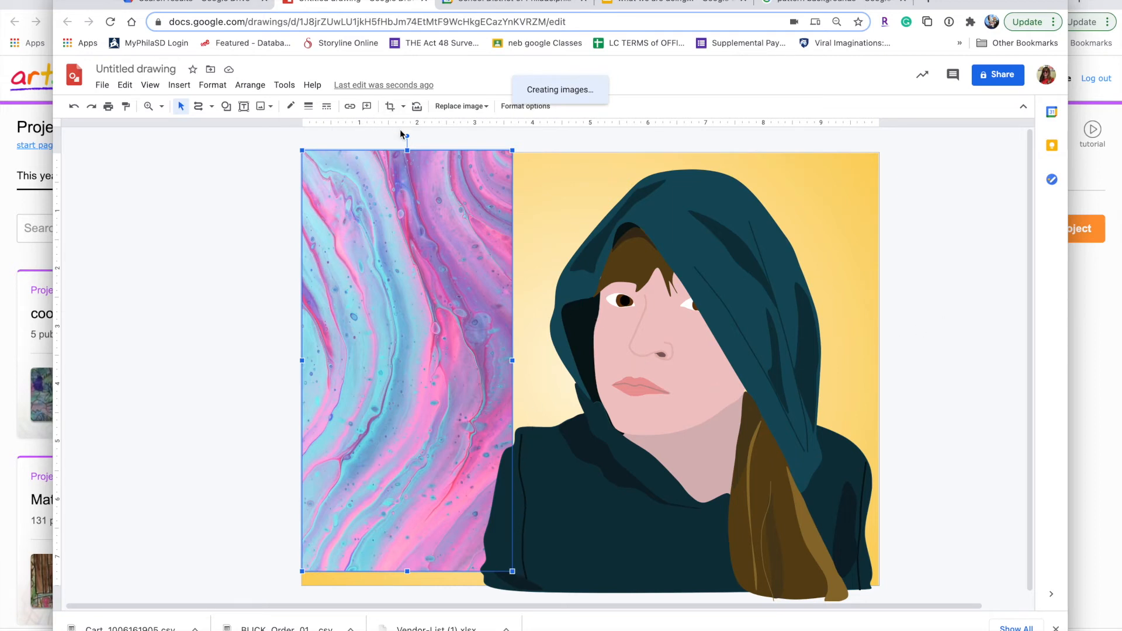
Rotate the marbled pattern 90° clockwise, align it with the canvas's top-left corner and enlarge it to cover the full canvas
drag(405, 136, 777, 370)
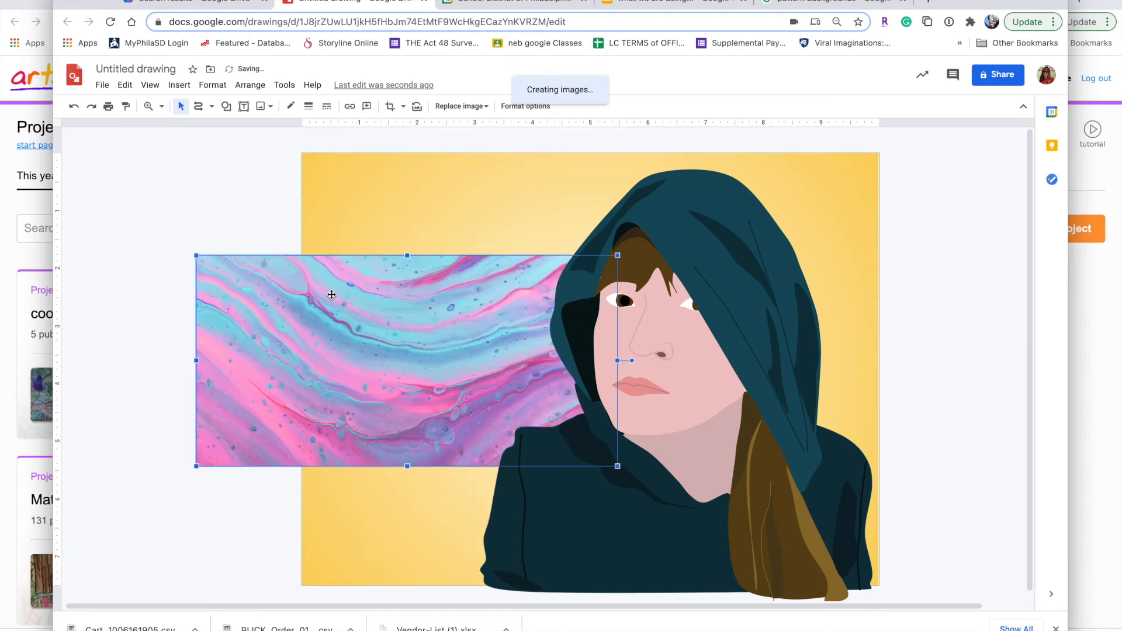
drag(358, 319, 461, 215)
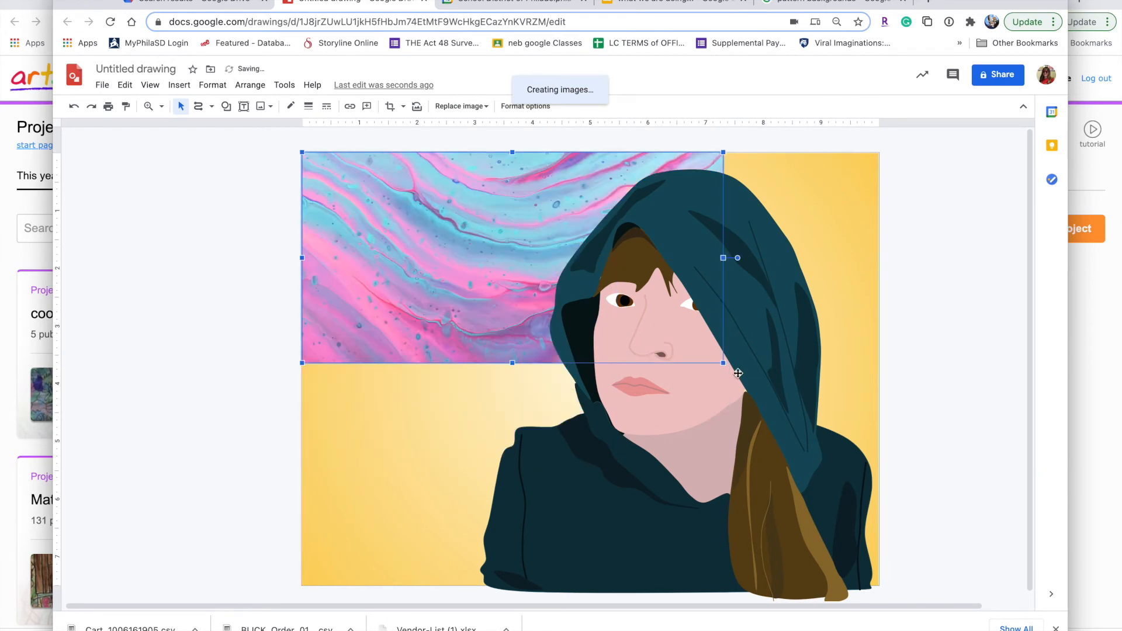
drag(724, 364, 840, 588)
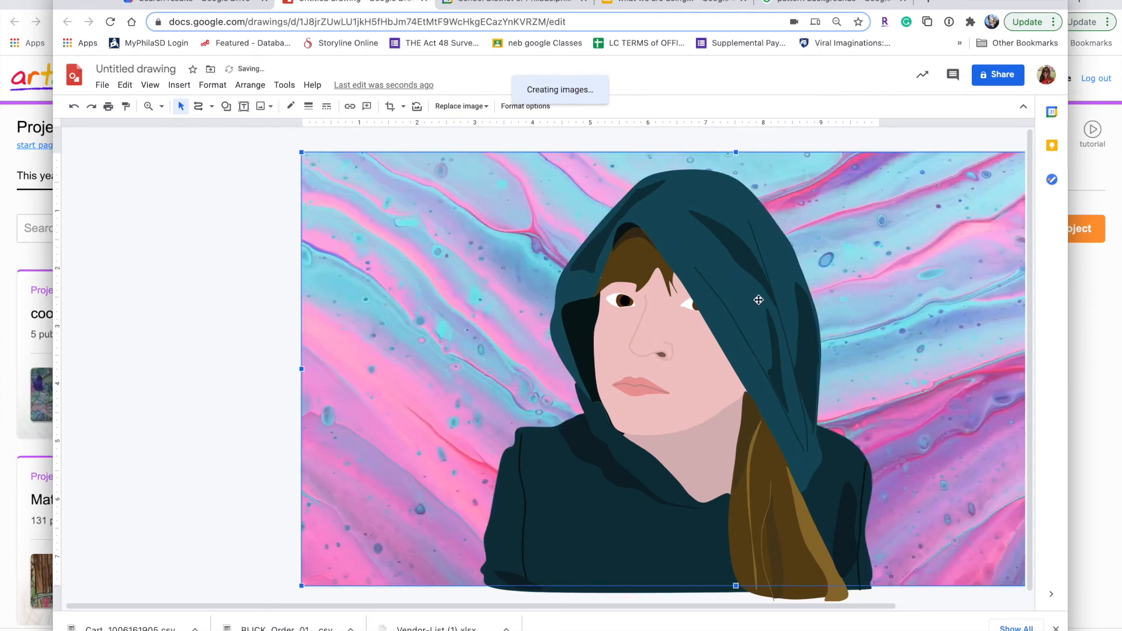
Crop the right side of the marbled pattern back to the canvas's right edge
scroll(730, 286, right, 3)
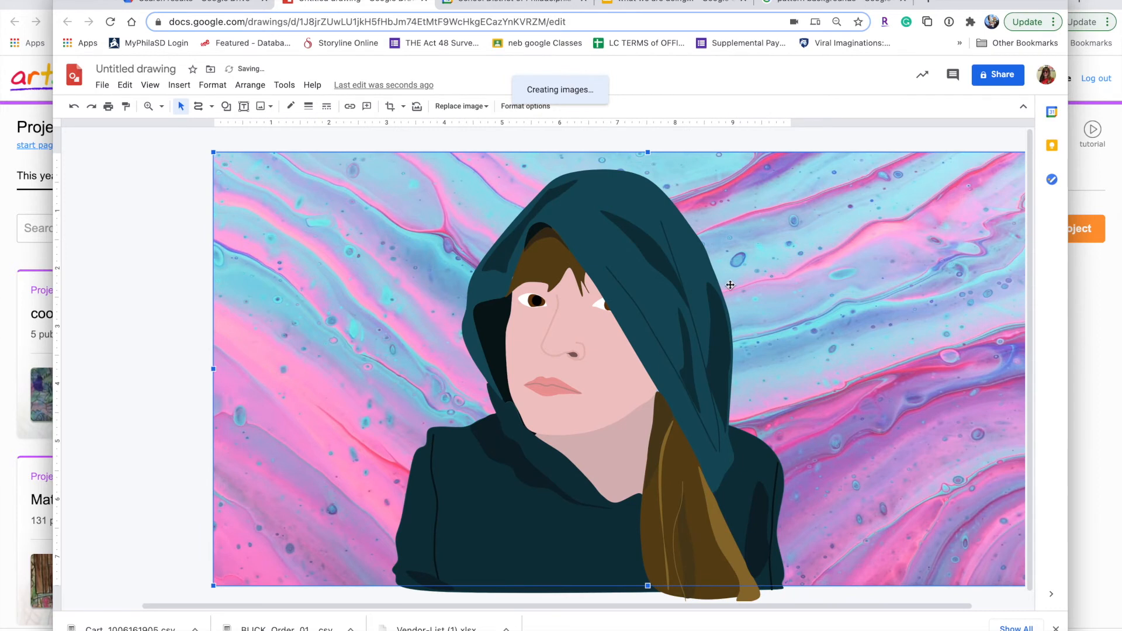
double_click(808, 259)
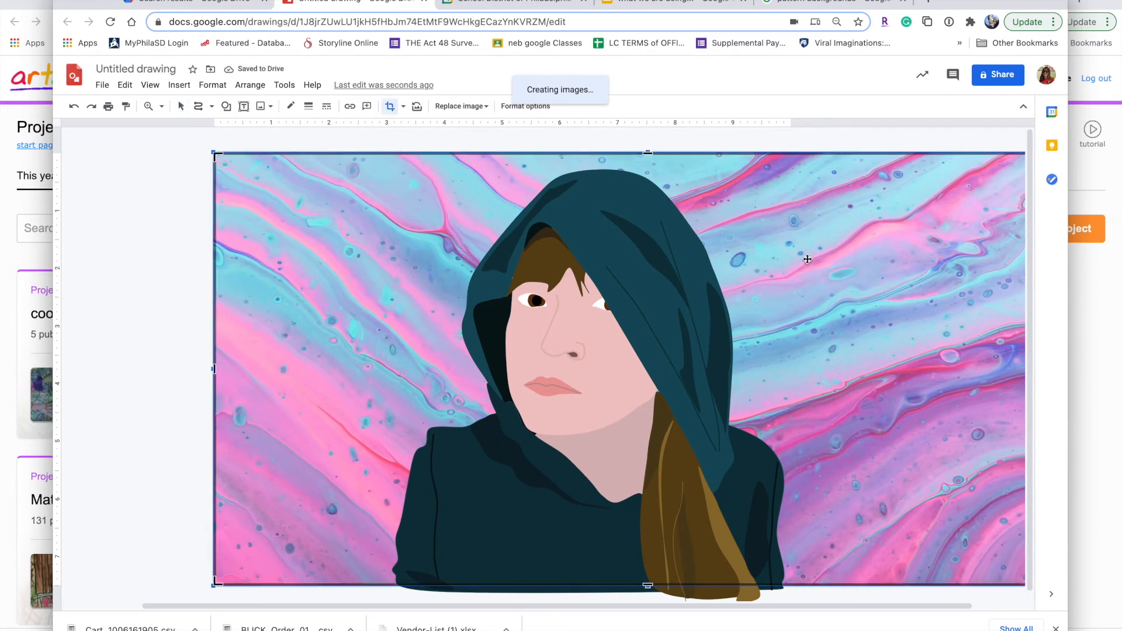
scroll(809, 259, right, 2)
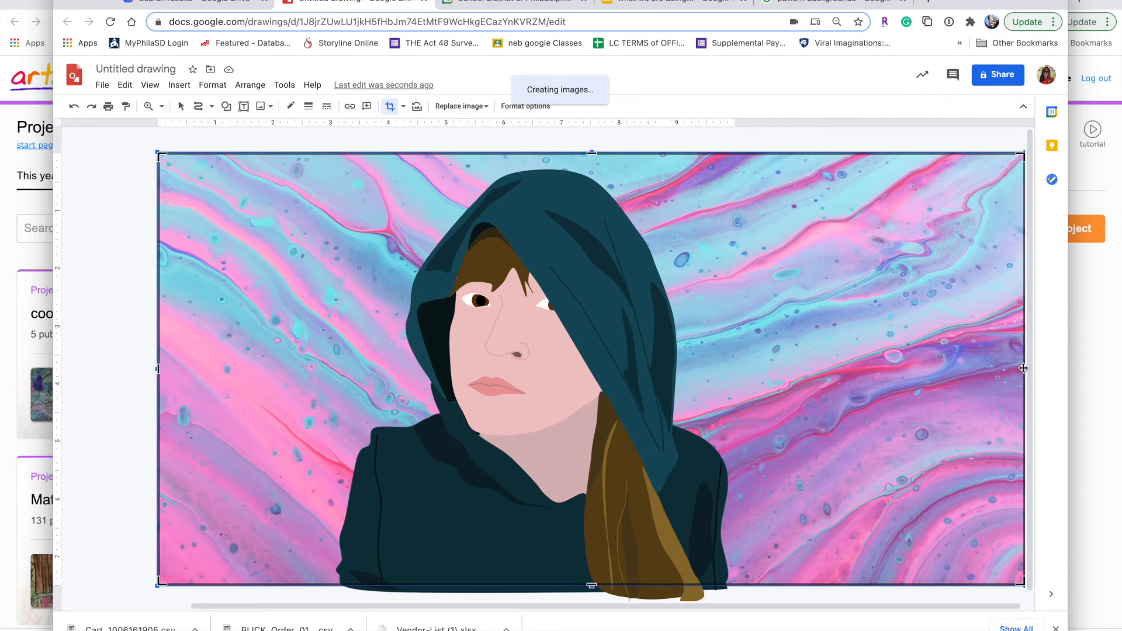
drag(1024, 368, 782, 379)
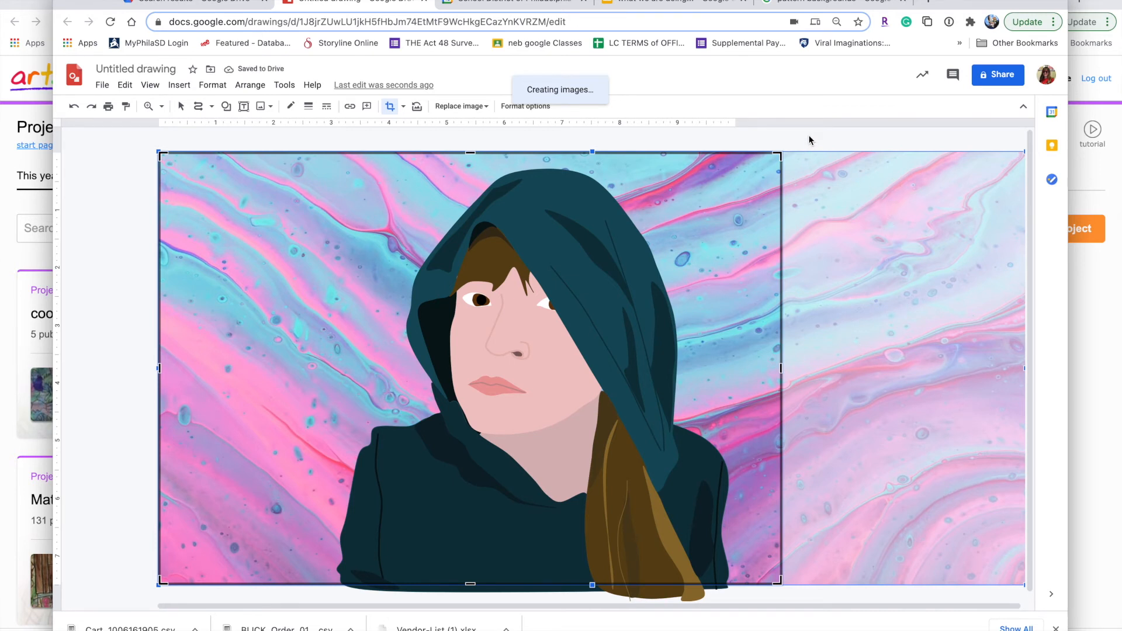
key(Return)
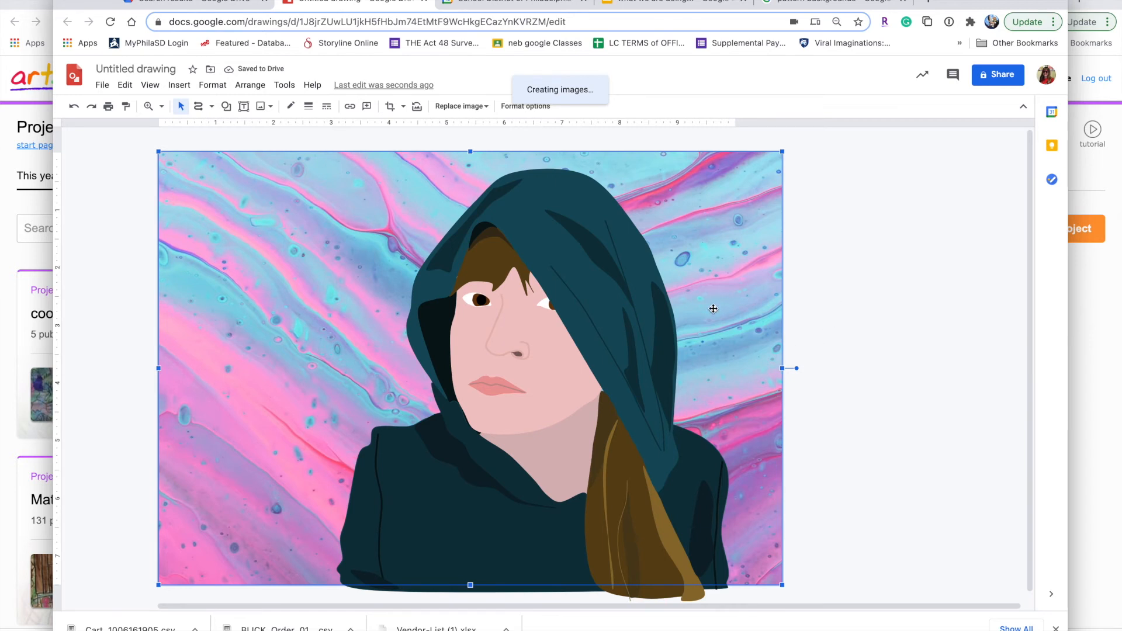
double_click(778, 362)
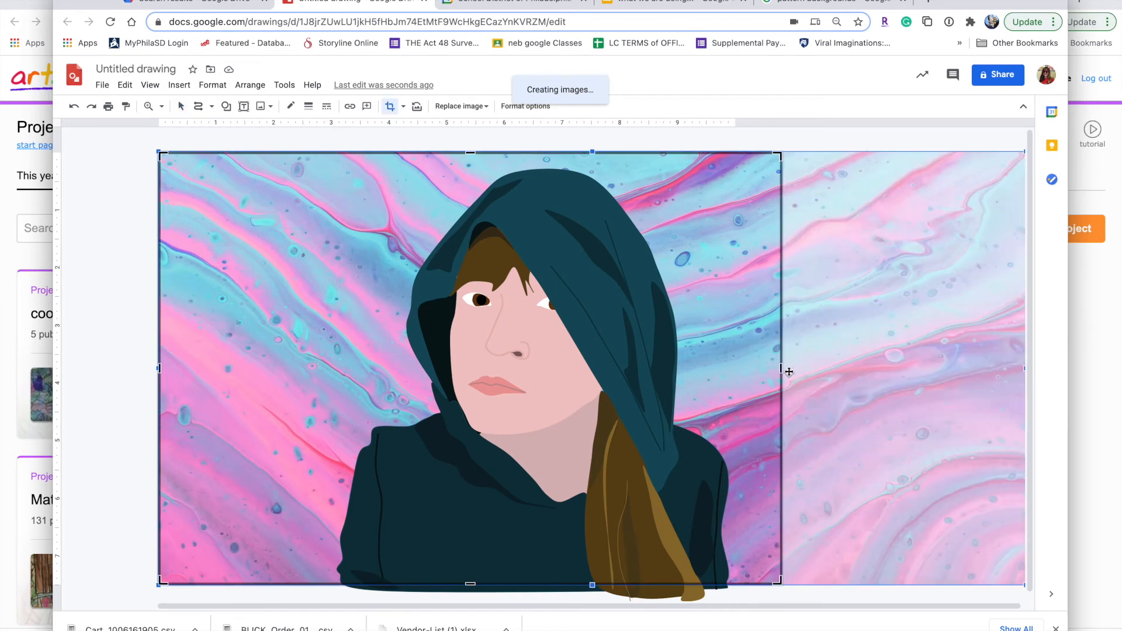
drag(781, 368, 741, 372)
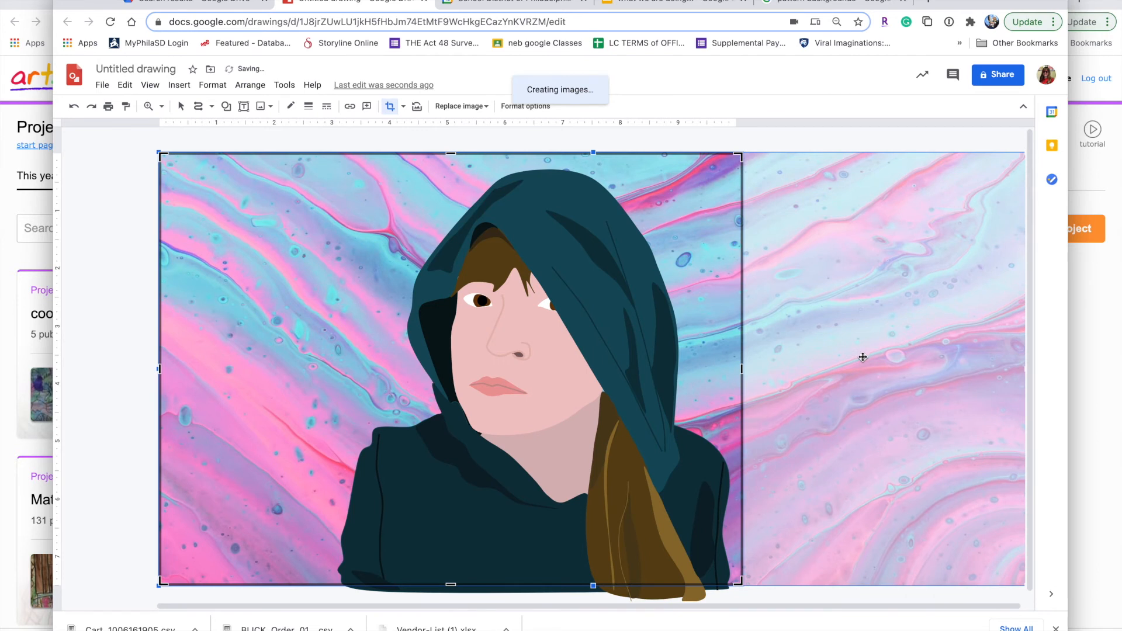
click(791, 152)
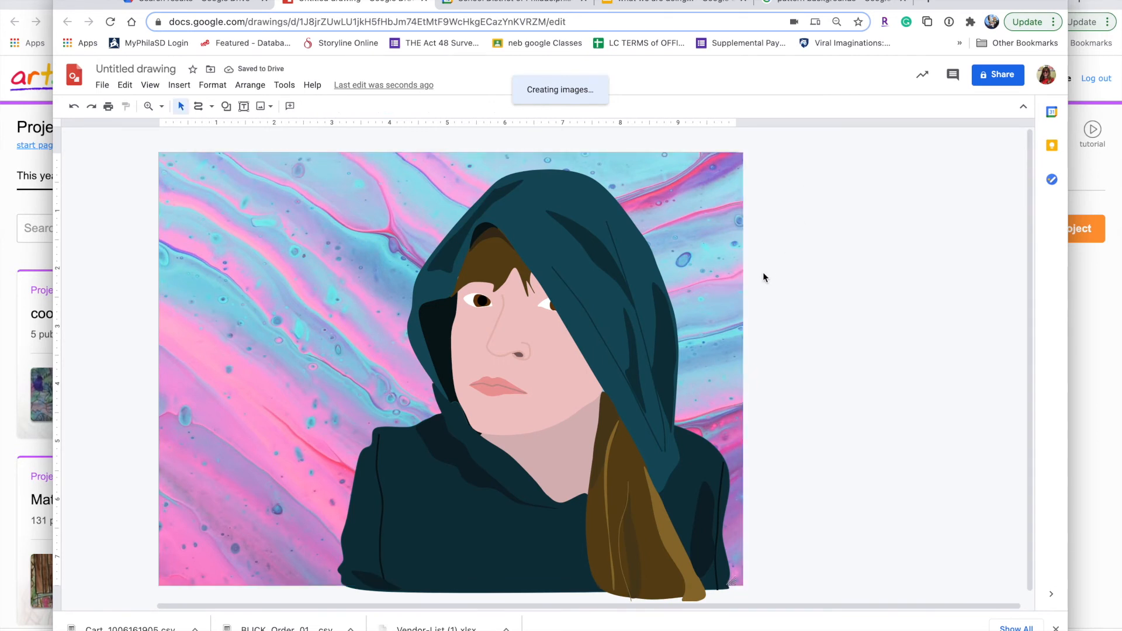
click(730, 226)
double_click(735, 205)
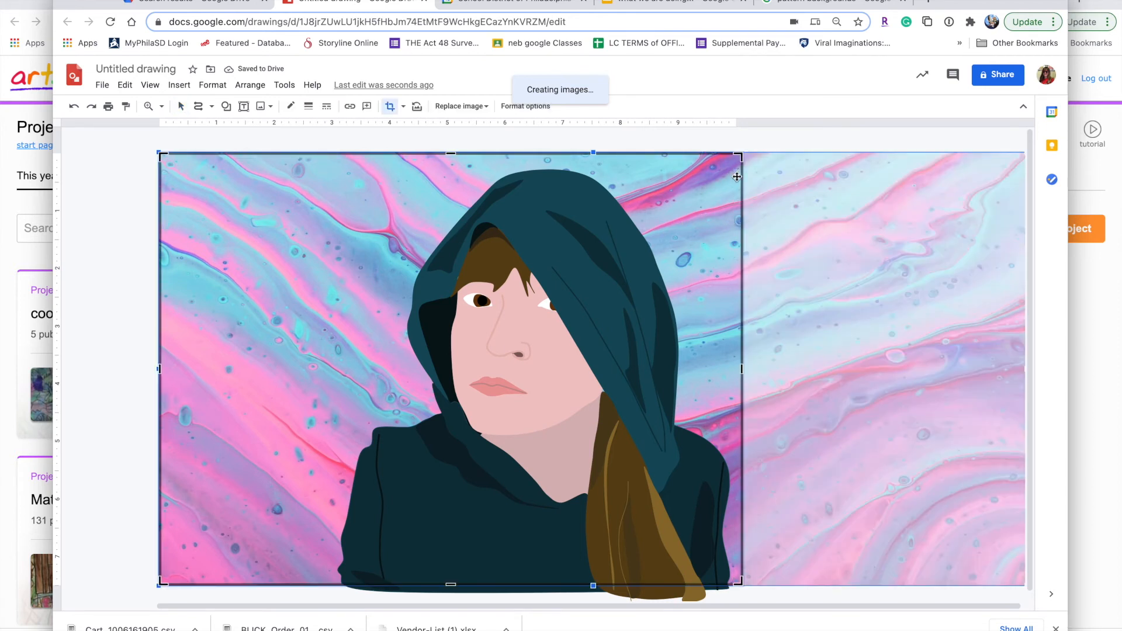
key(Return)
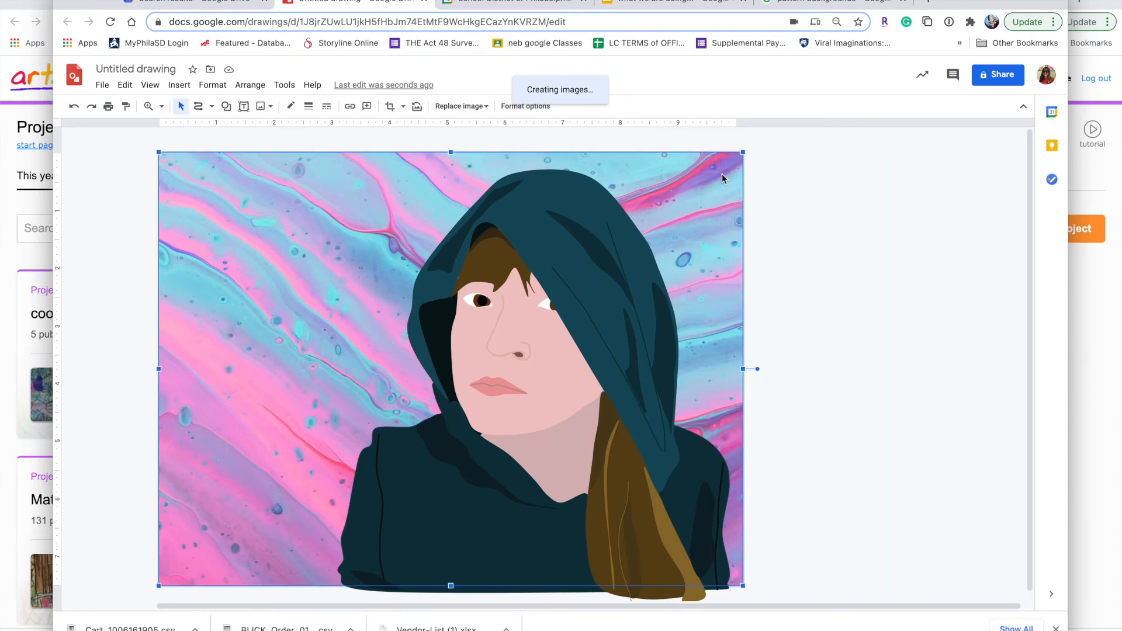
Reposition the cropped marbled pattern over the canvas, nudging it until it fills the area behind the portrait, and deselect it
drag(707, 194, 704, 192)
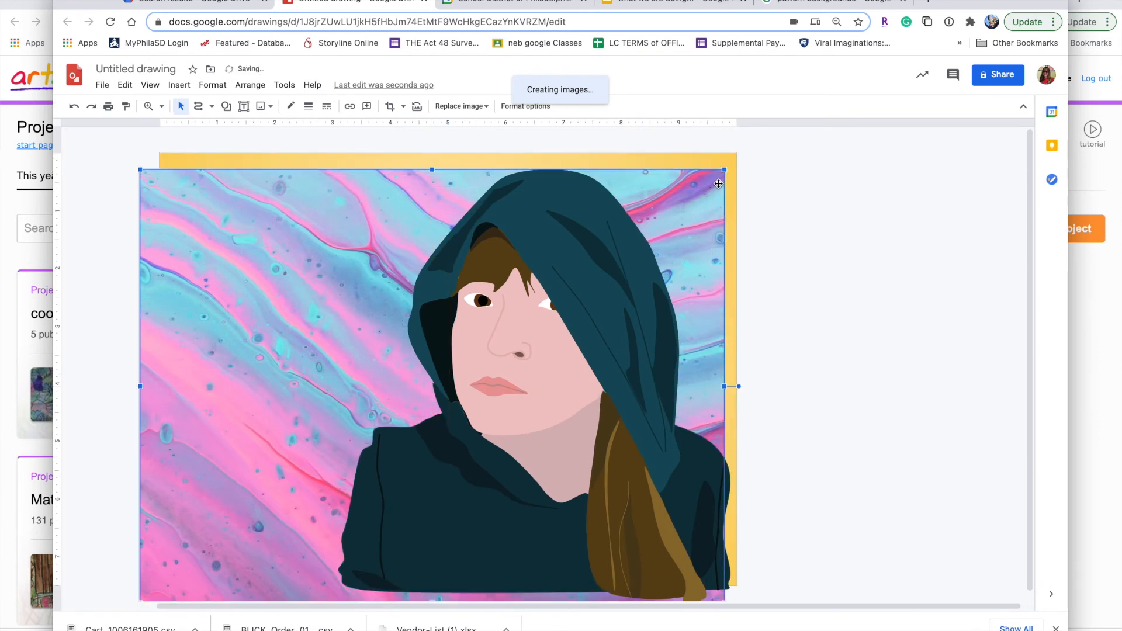
key(Up)
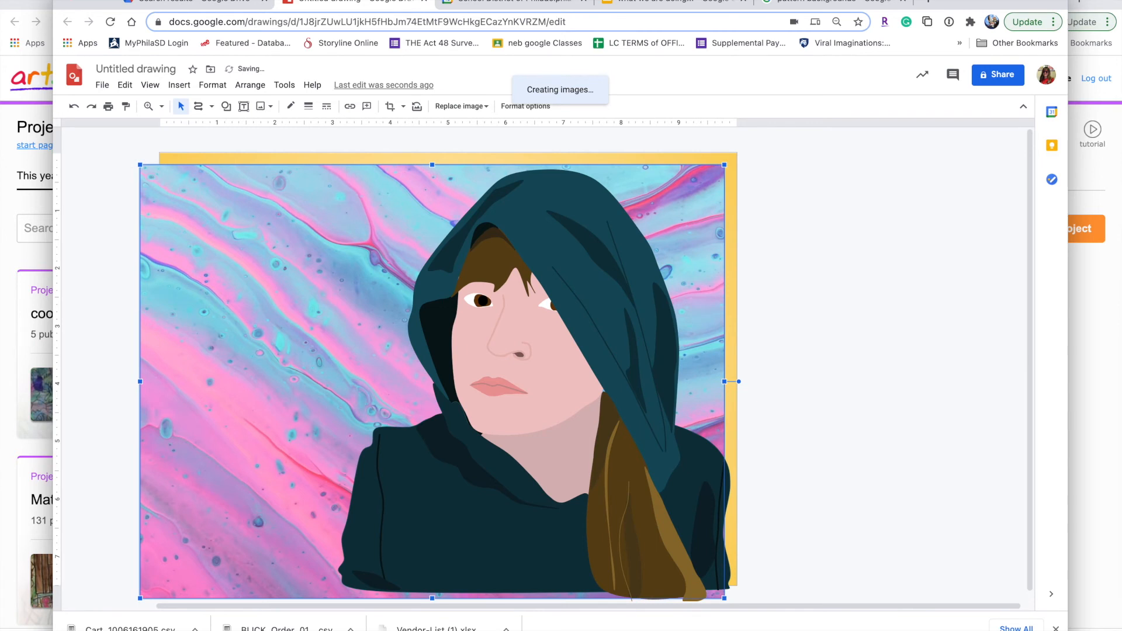
key(Up)
key(Right)
key(Right)
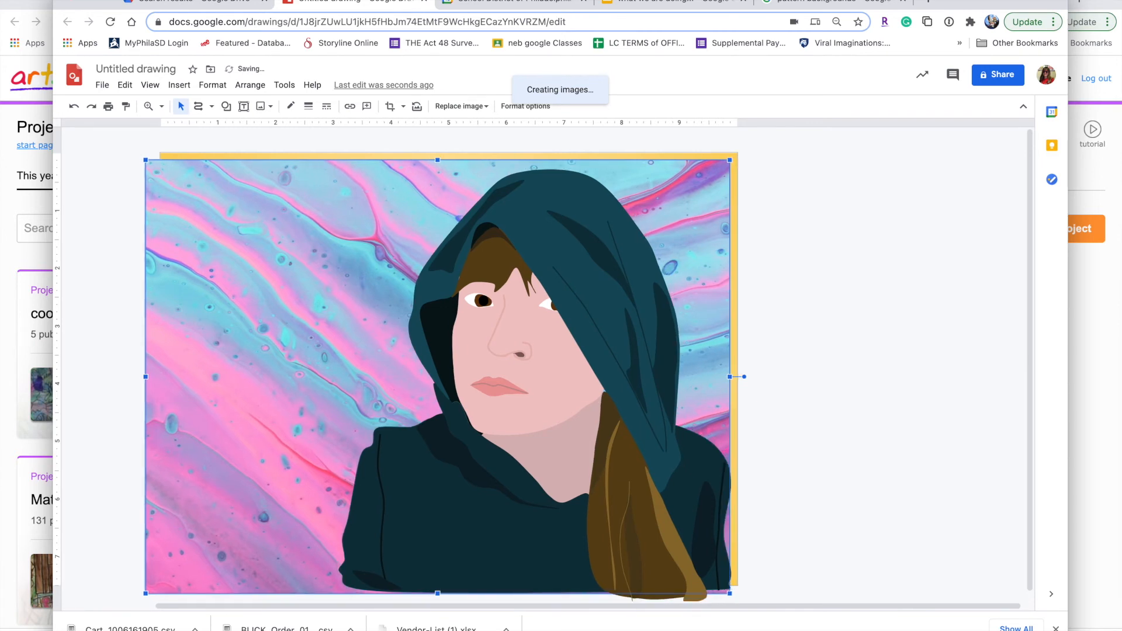
key(Right)
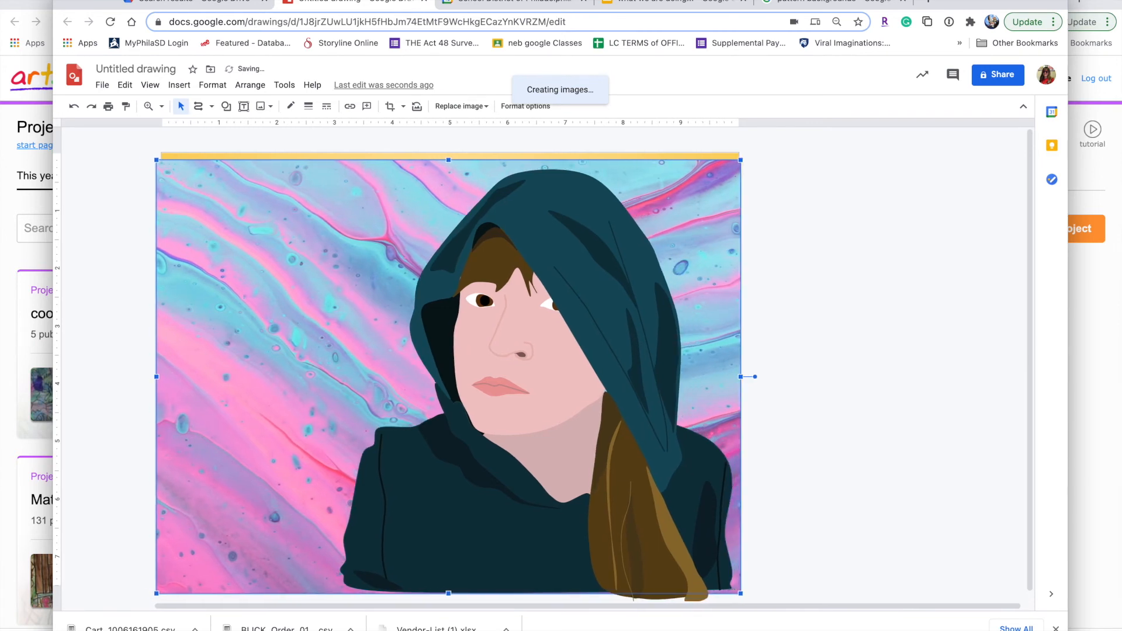
key(Up)
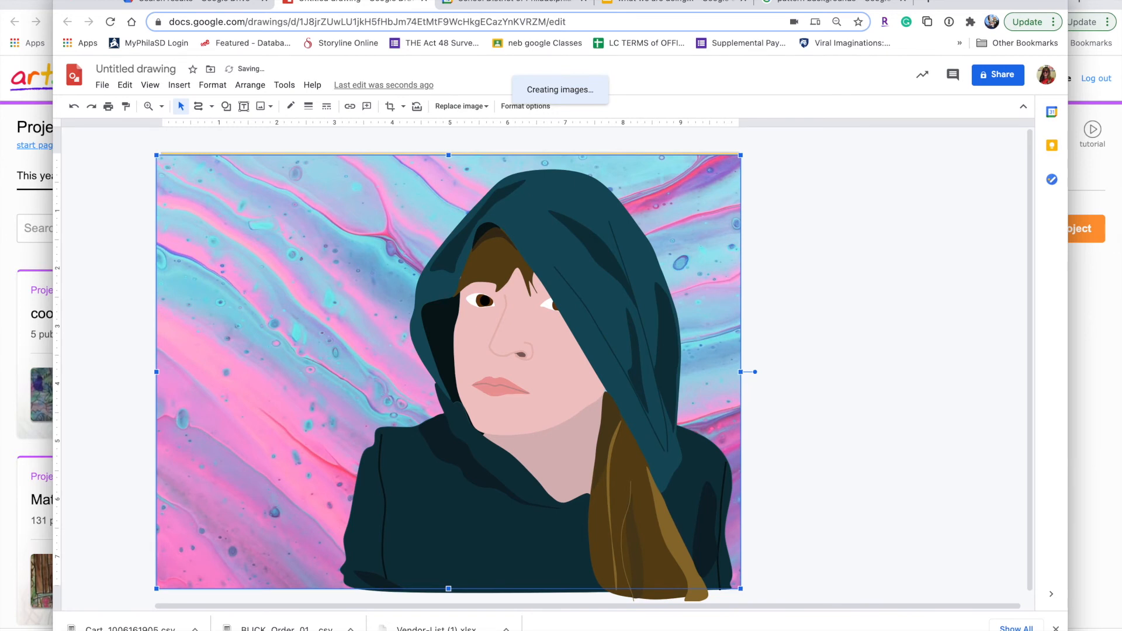
key(Up)
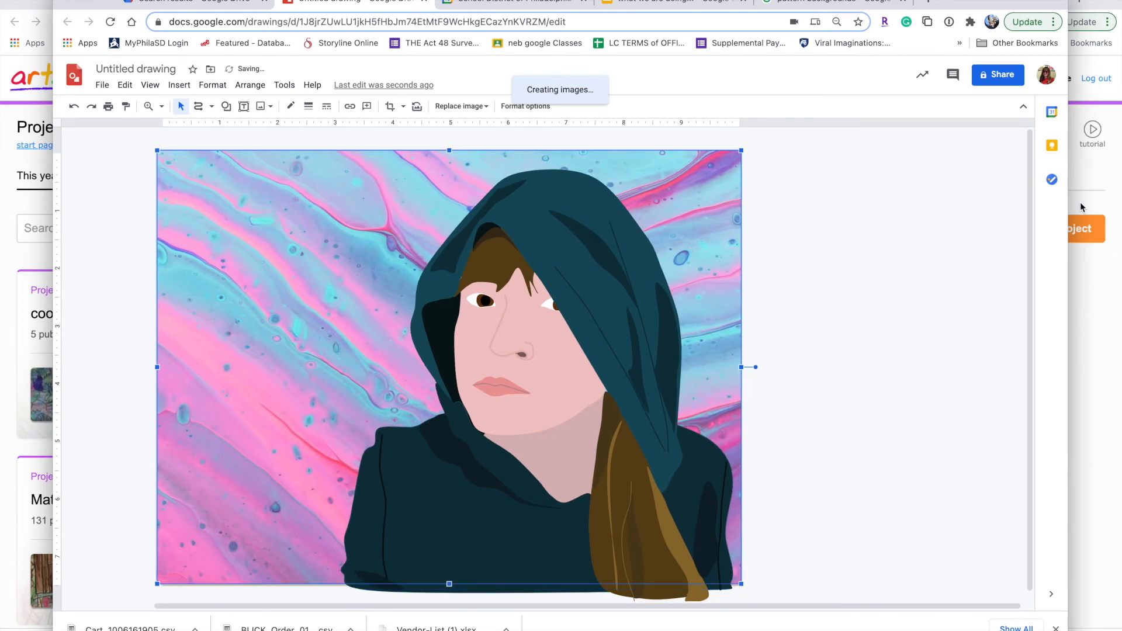
click(954, 251)
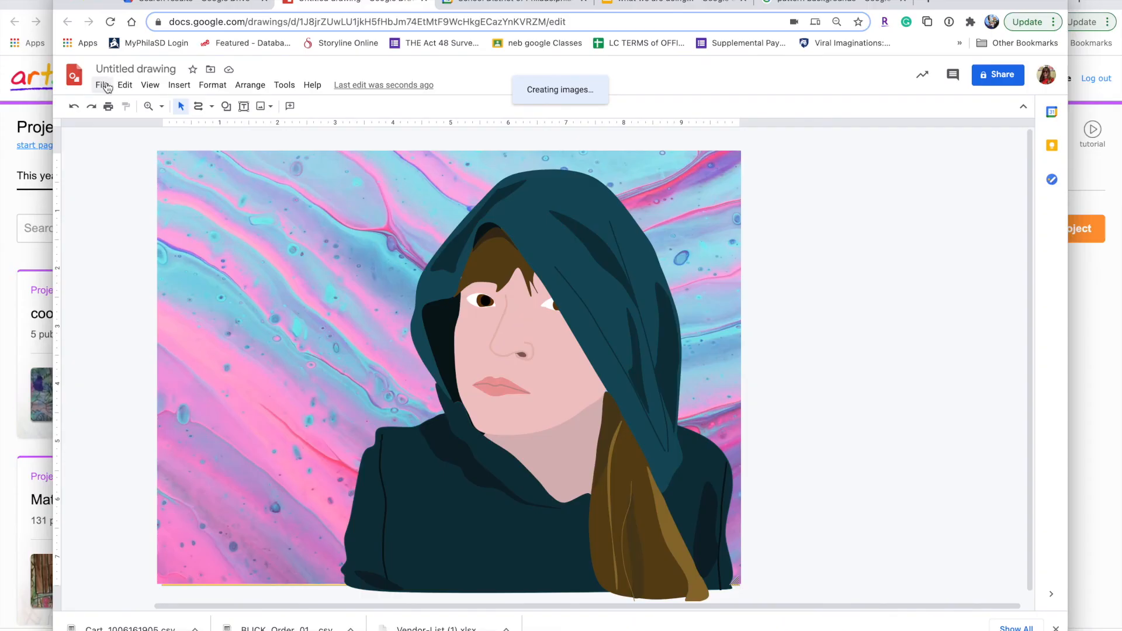
Download the drawing as a JPEG image, replacing the default file name with a custom one
click(104, 85)
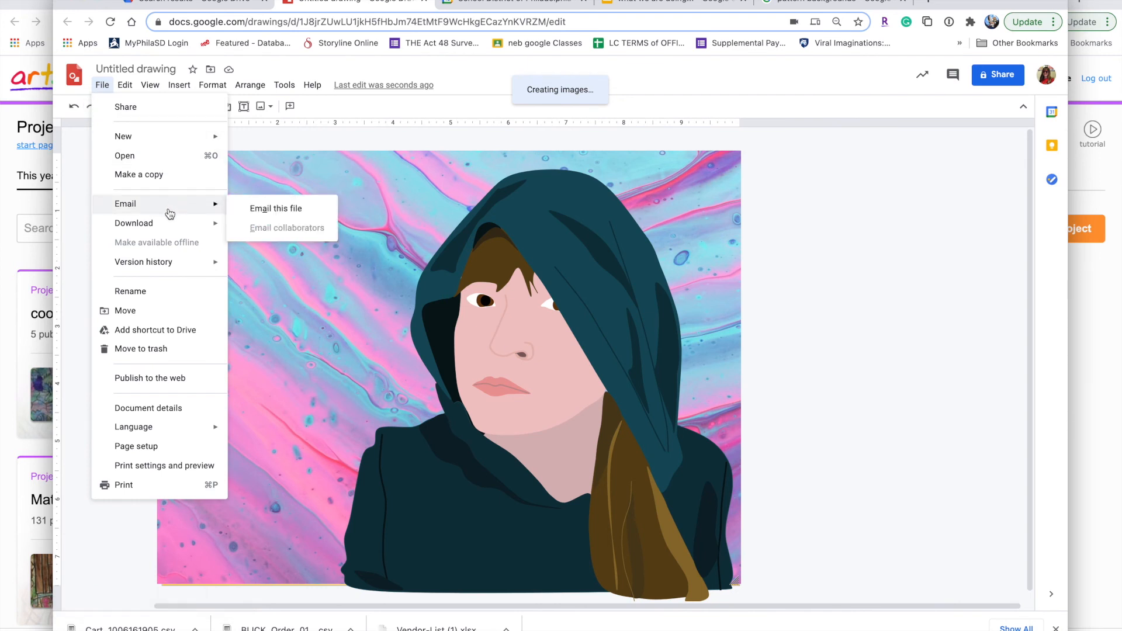
mouse_move(169, 230)
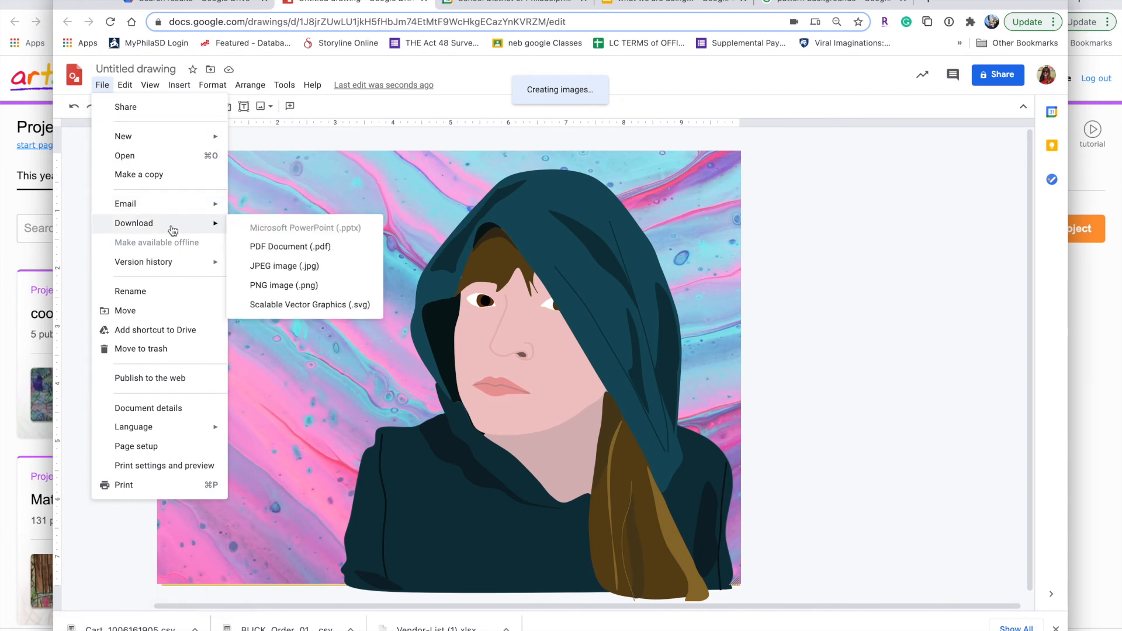
click(307, 268)
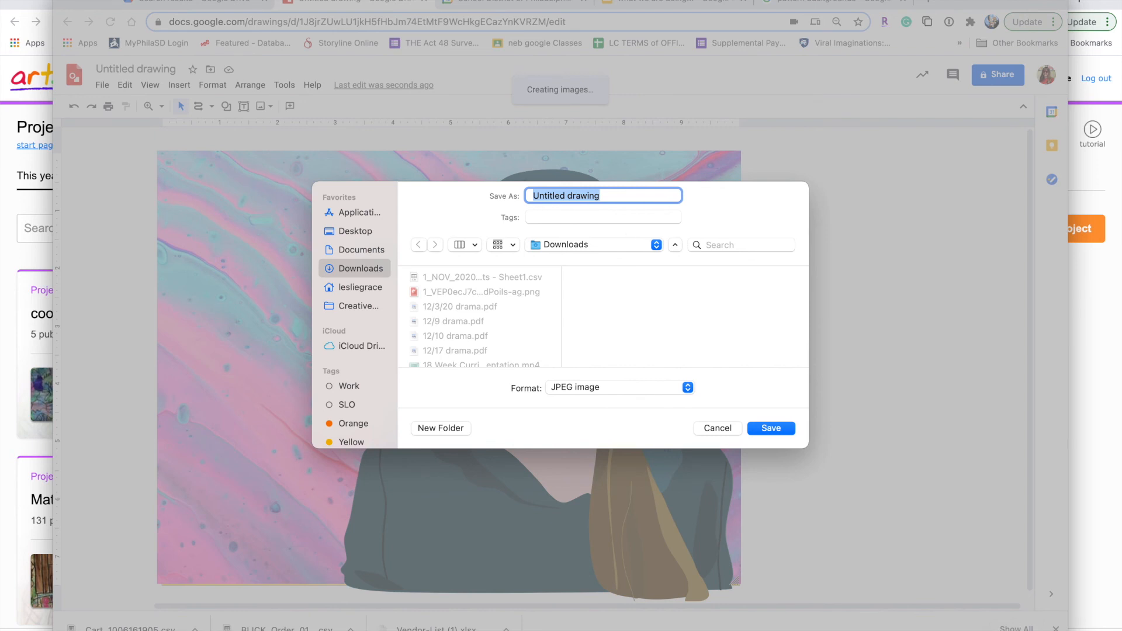
text(Marbl)
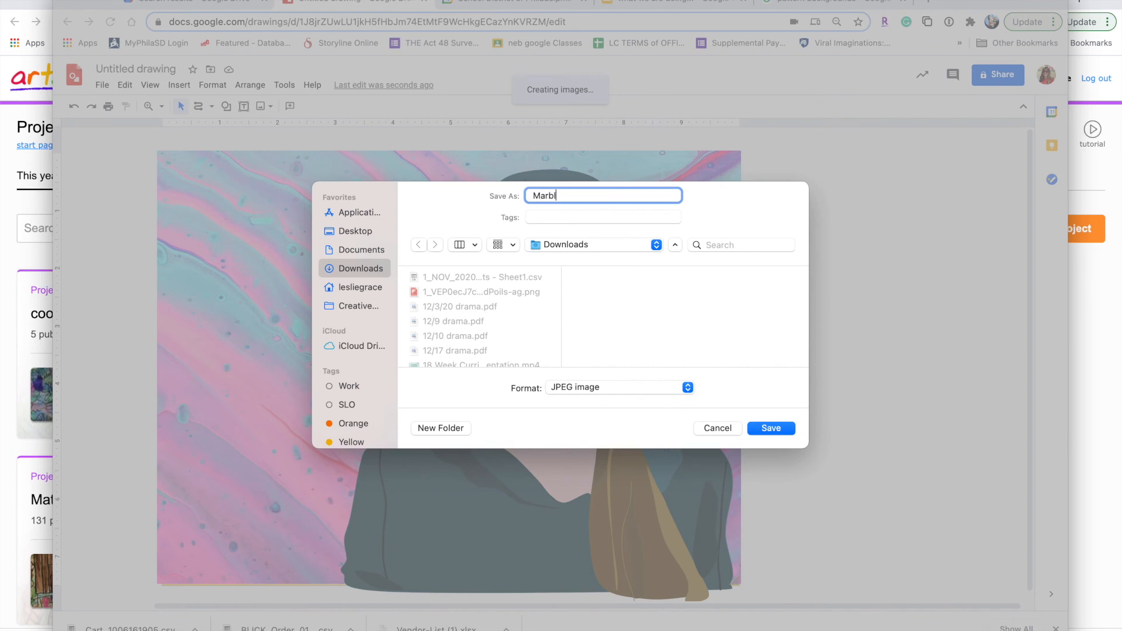
key(BackSpace)
key(BackSpace)
key(BackSpace)
key(BackSpace)
text(S. G)
click(590, 251)
click(591, 252)
click(770, 428)
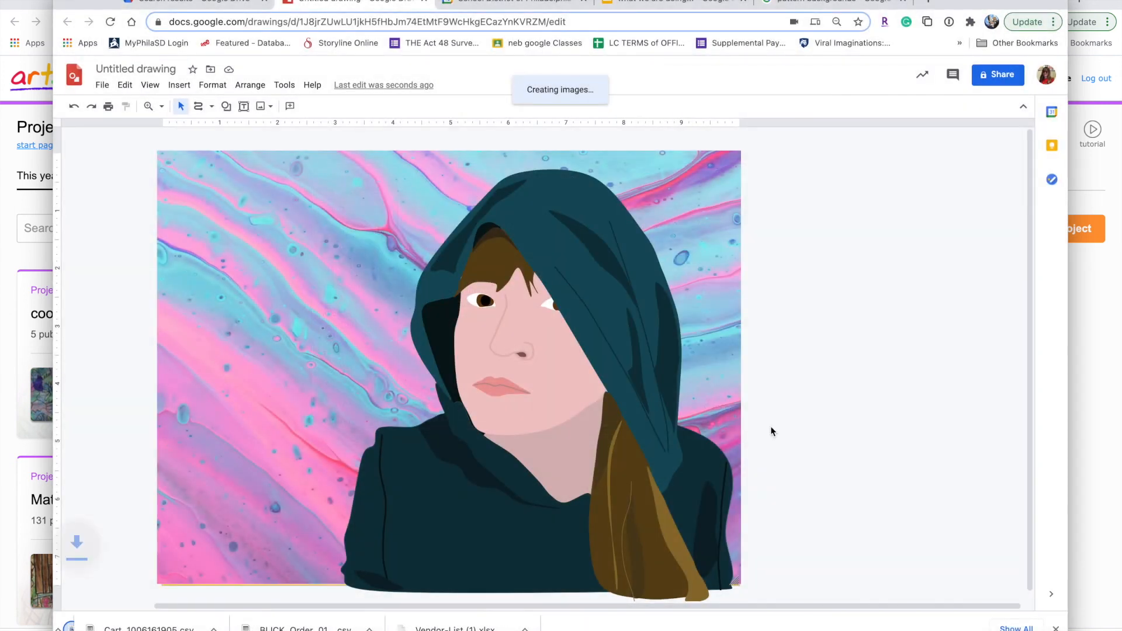